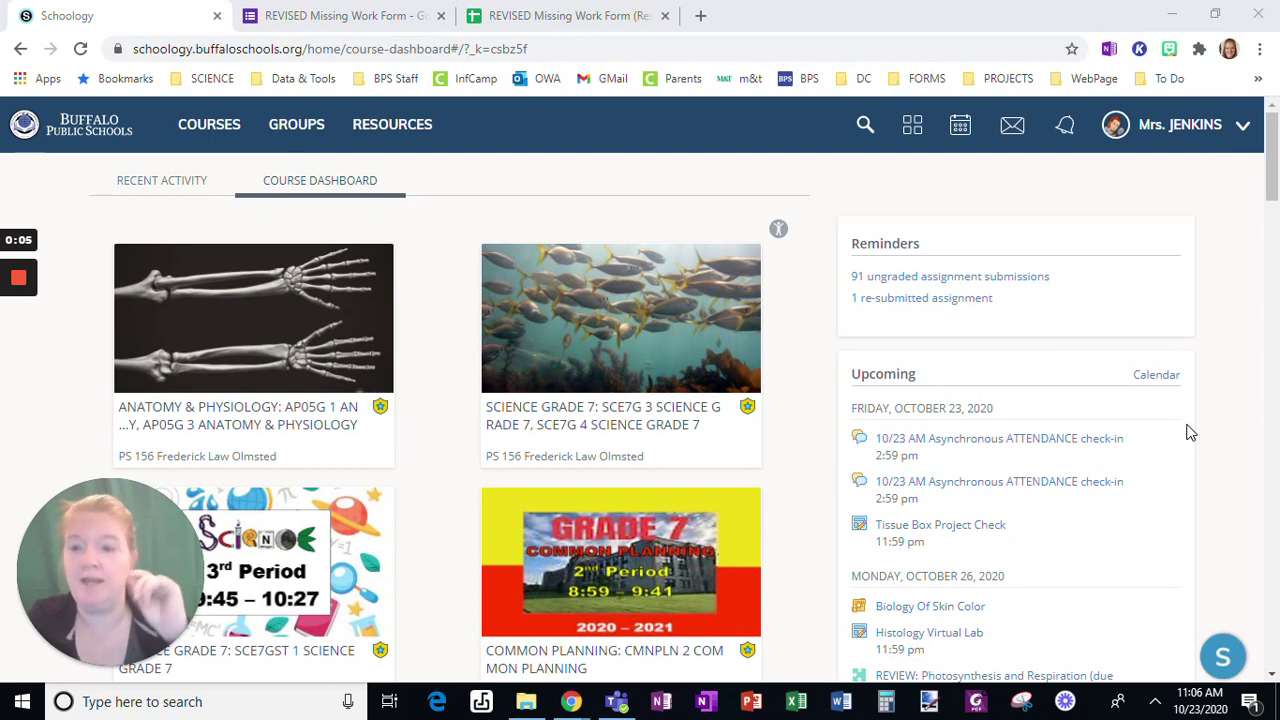
Step: Open the gradebook of Practice Course: Section 1 and expand it to full width
mouse_move(546, 328)
scroll(400, 386, "down", 4)
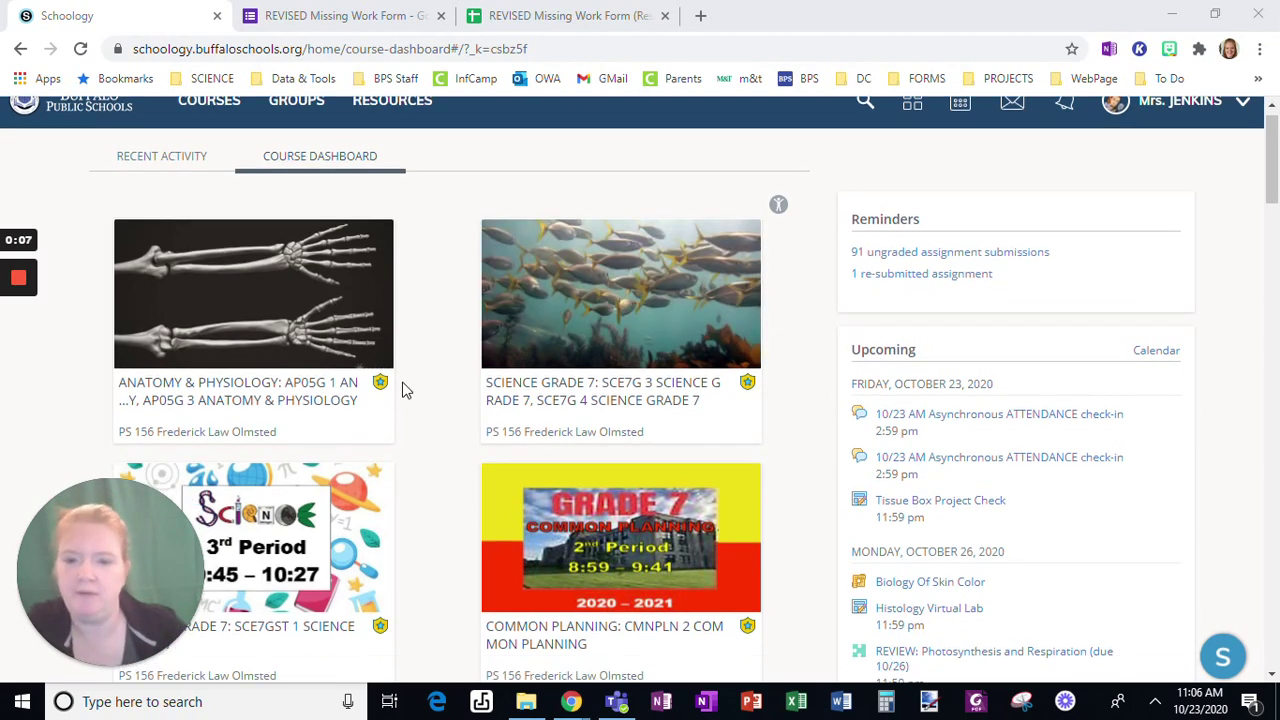
scroll(437, 517, "down", 1)
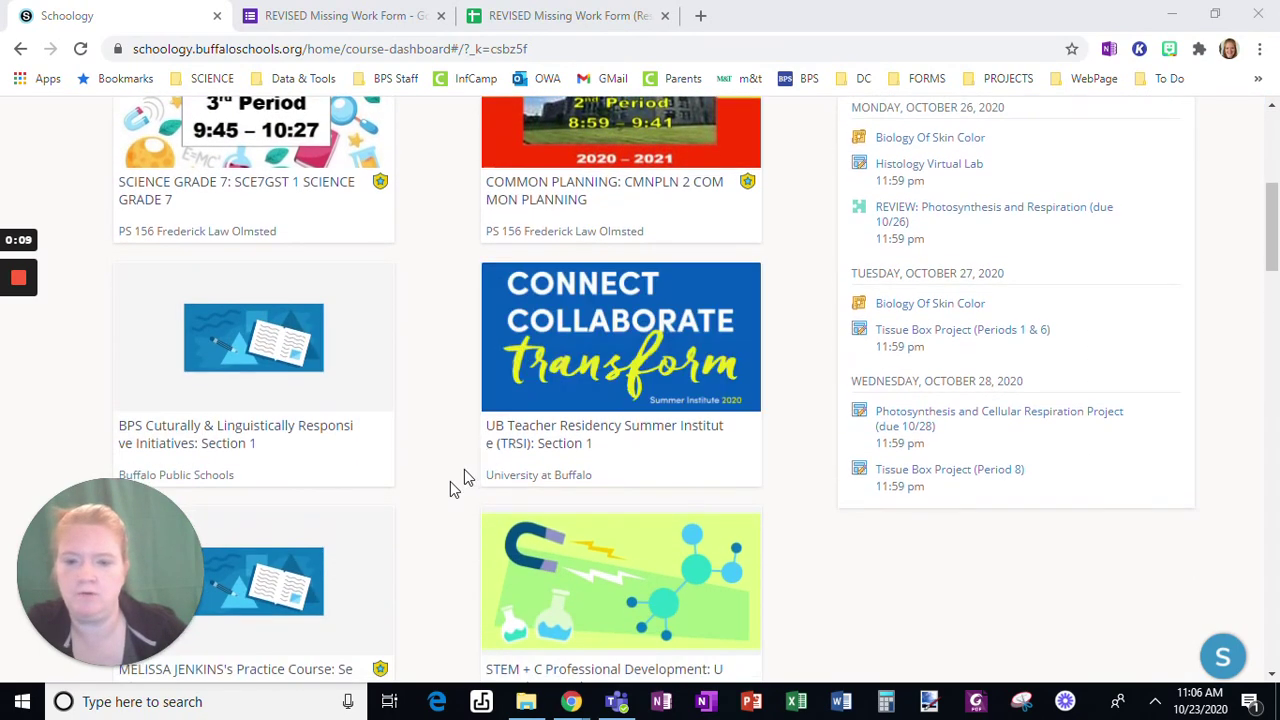
left_click(308, 606)
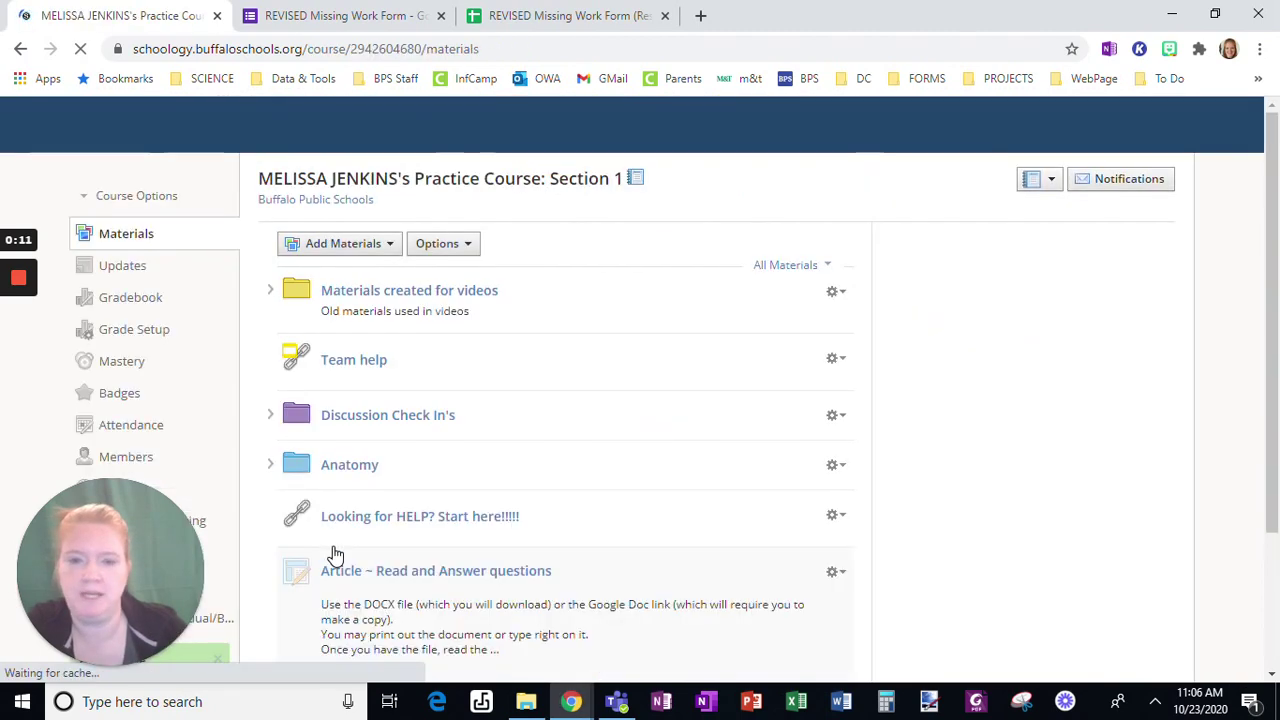
left_click(120, 365)
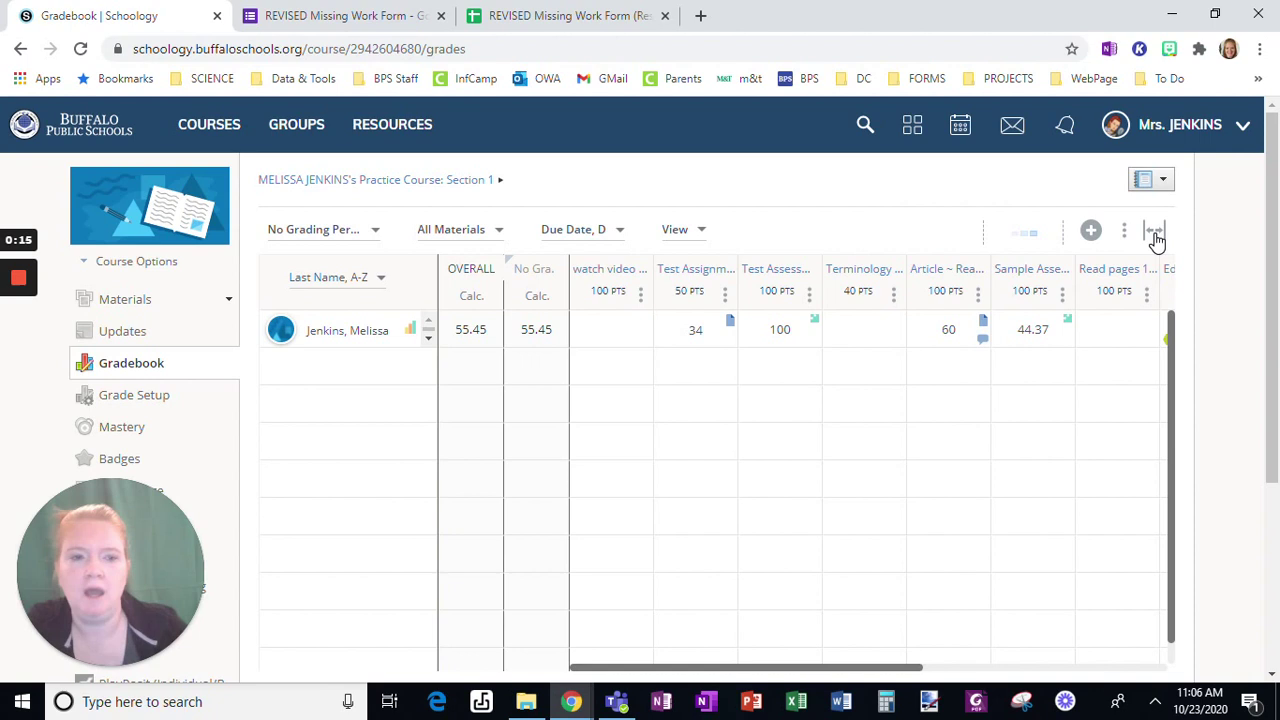
left_click(1154, 232)
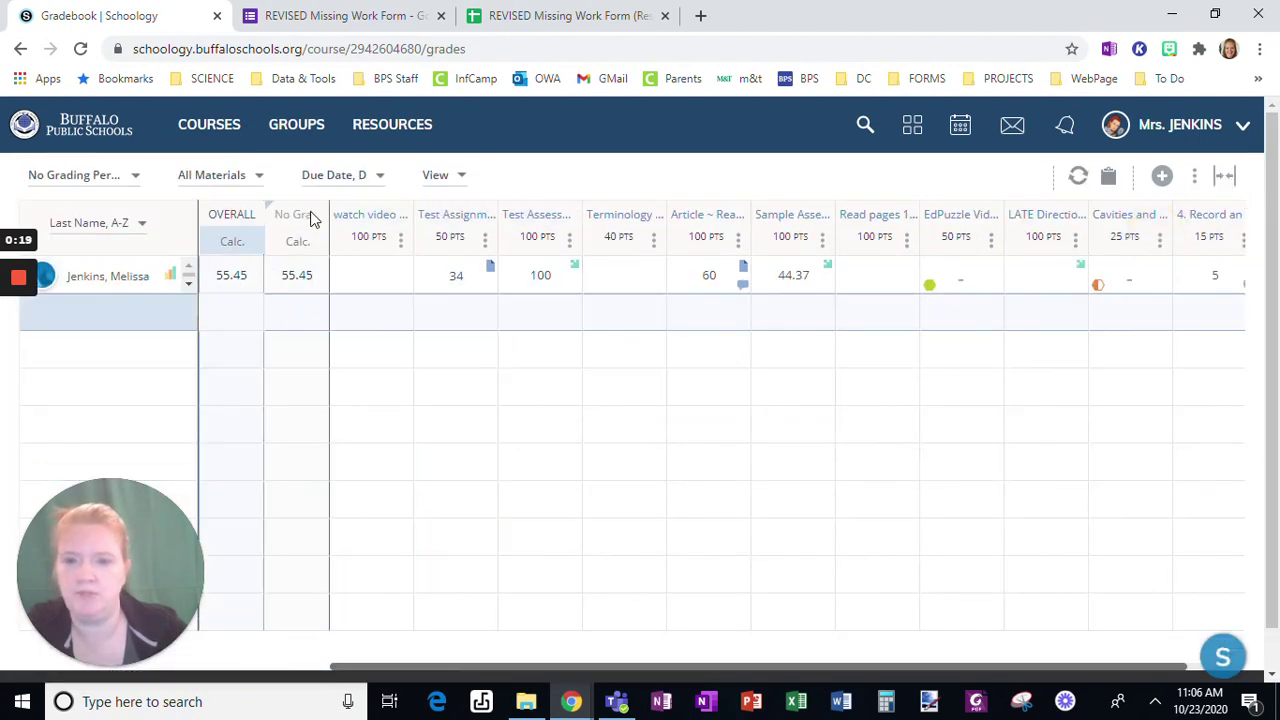
Step: Look through the gradebook's cell-highlighting options, including Marked 'Missing' with Submission, and the assignment columns
left_click(436, 180)
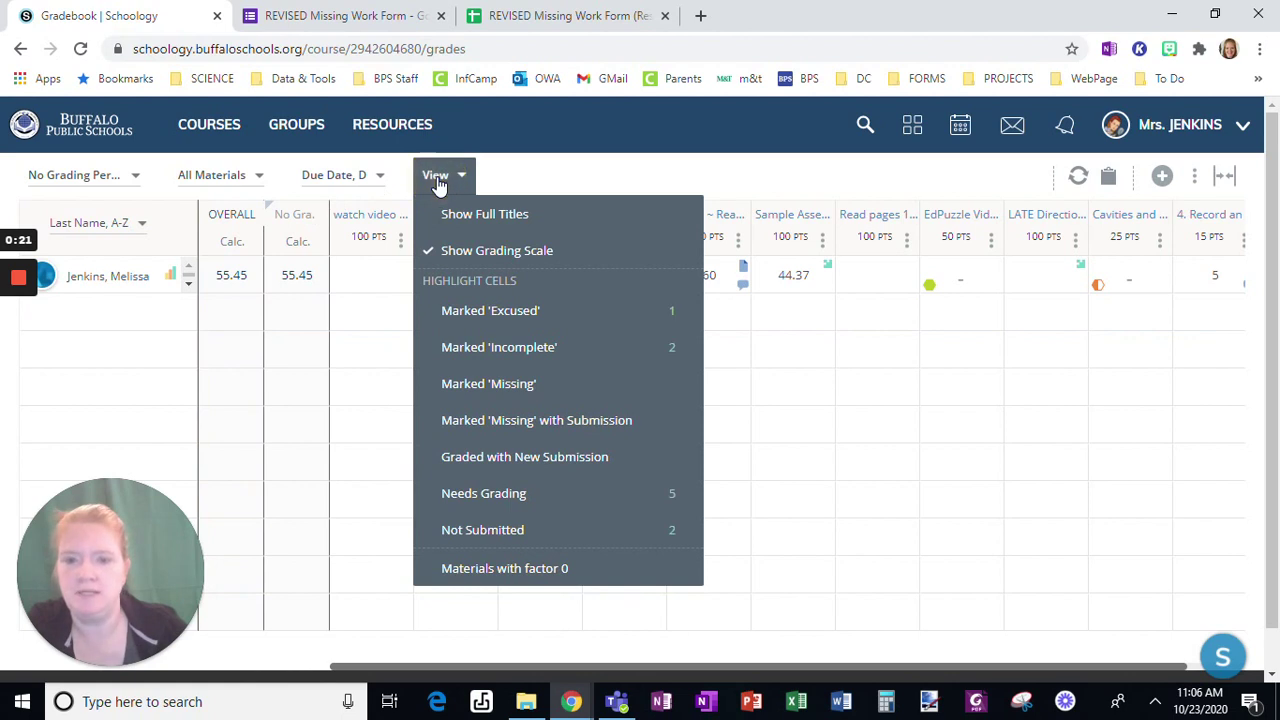
left_click(510, 421)
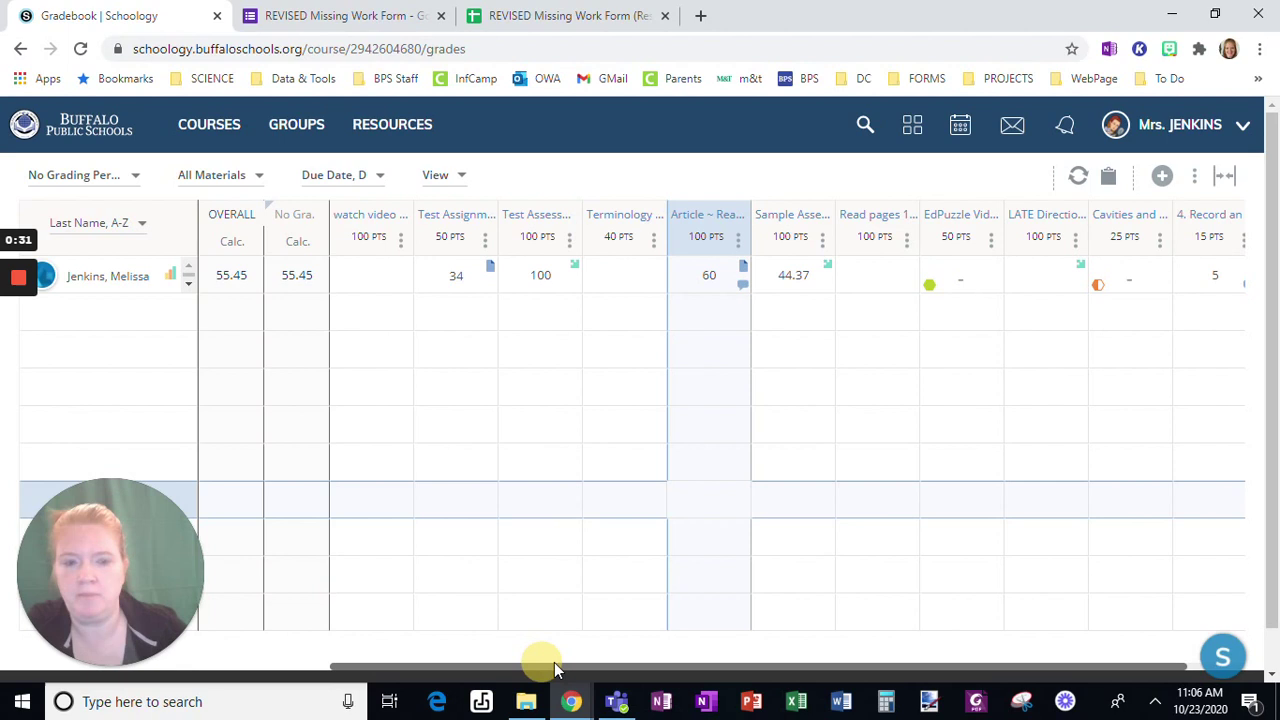
scroll(542, 658, "down", 1)
scroll(723, 543, "up", 1)
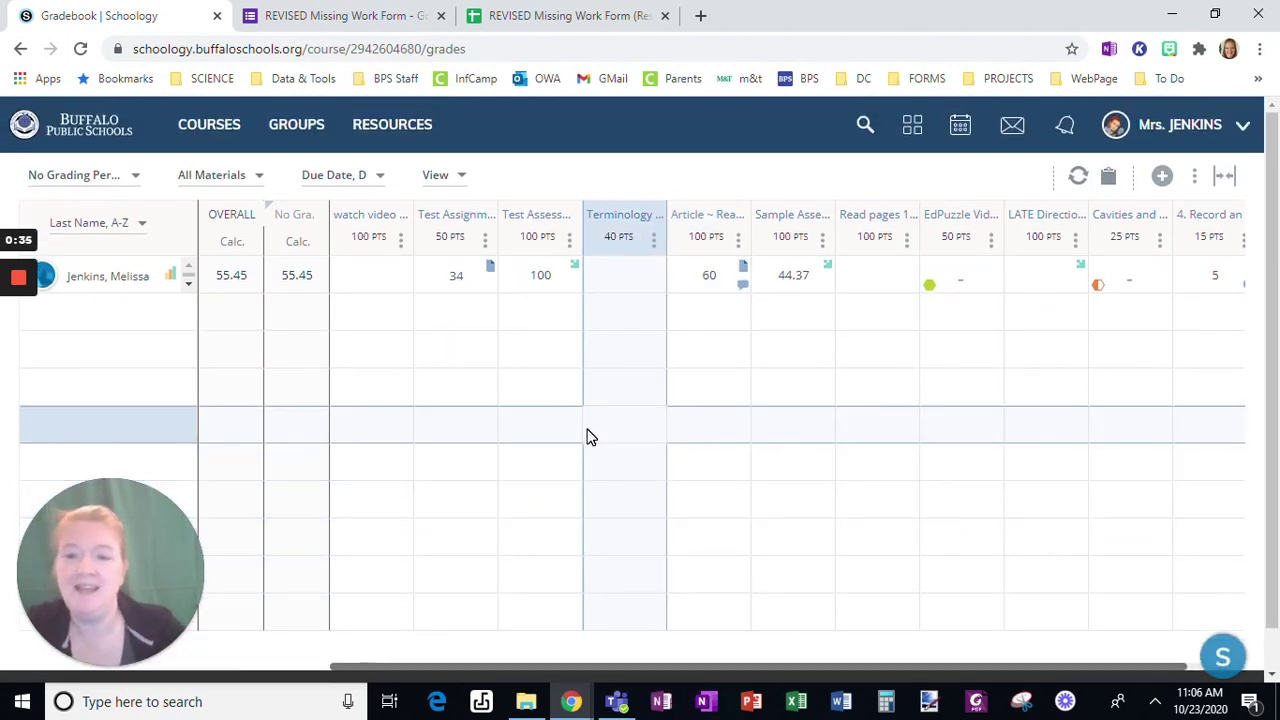
scroll(573, 437, "down", 1)
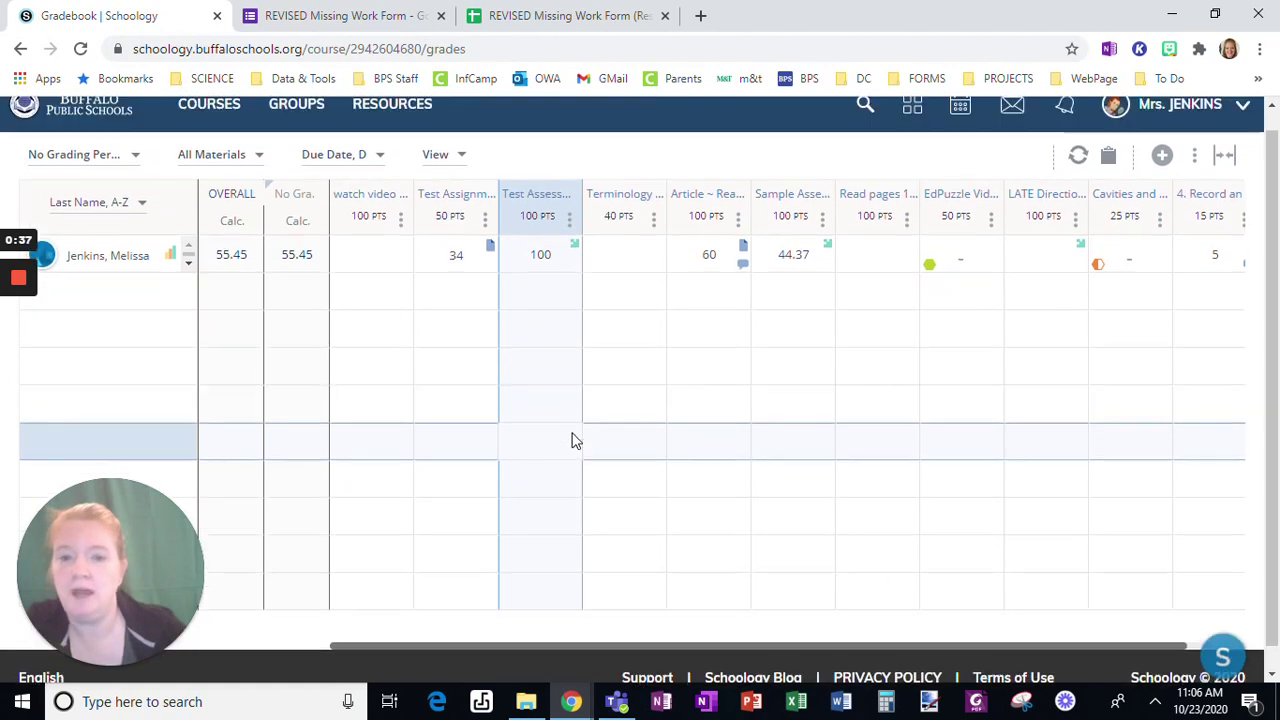
scroll(573, 440, "up", 1)
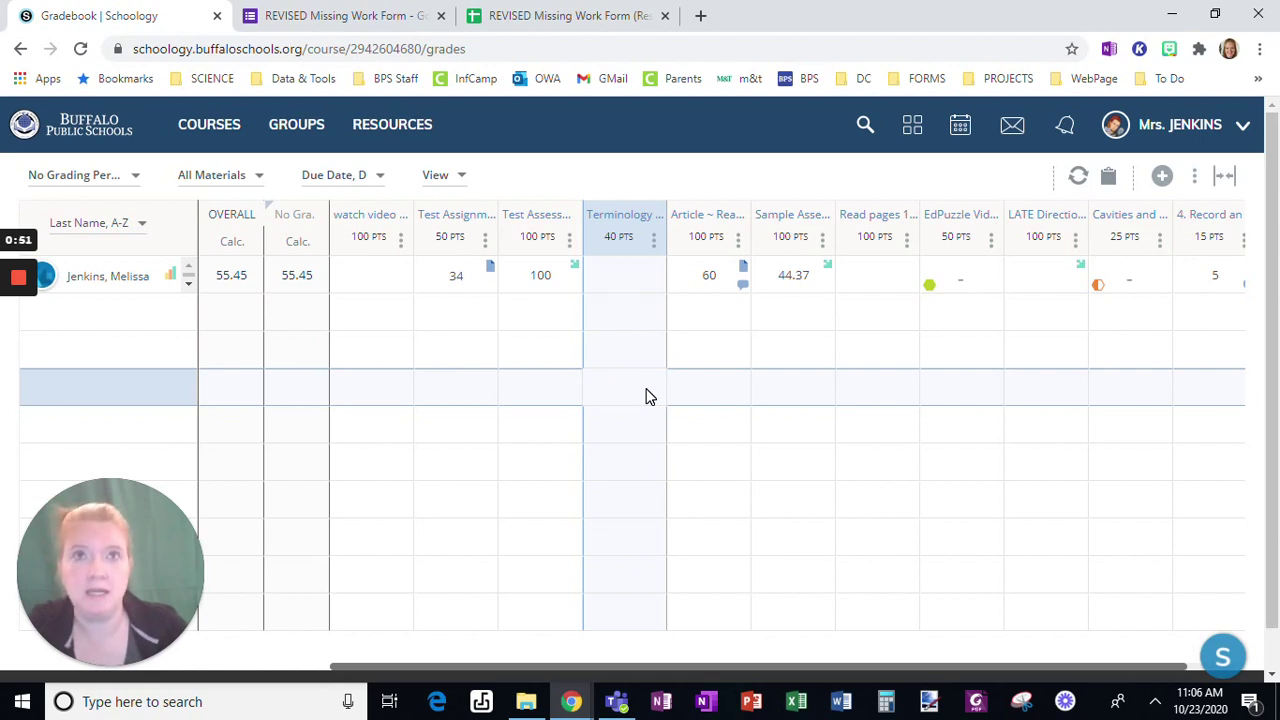
Step: Switch to the REVISED Missing Work Form and review its name and Class Period questions, instructional video and URL question
left_click(395, 15)
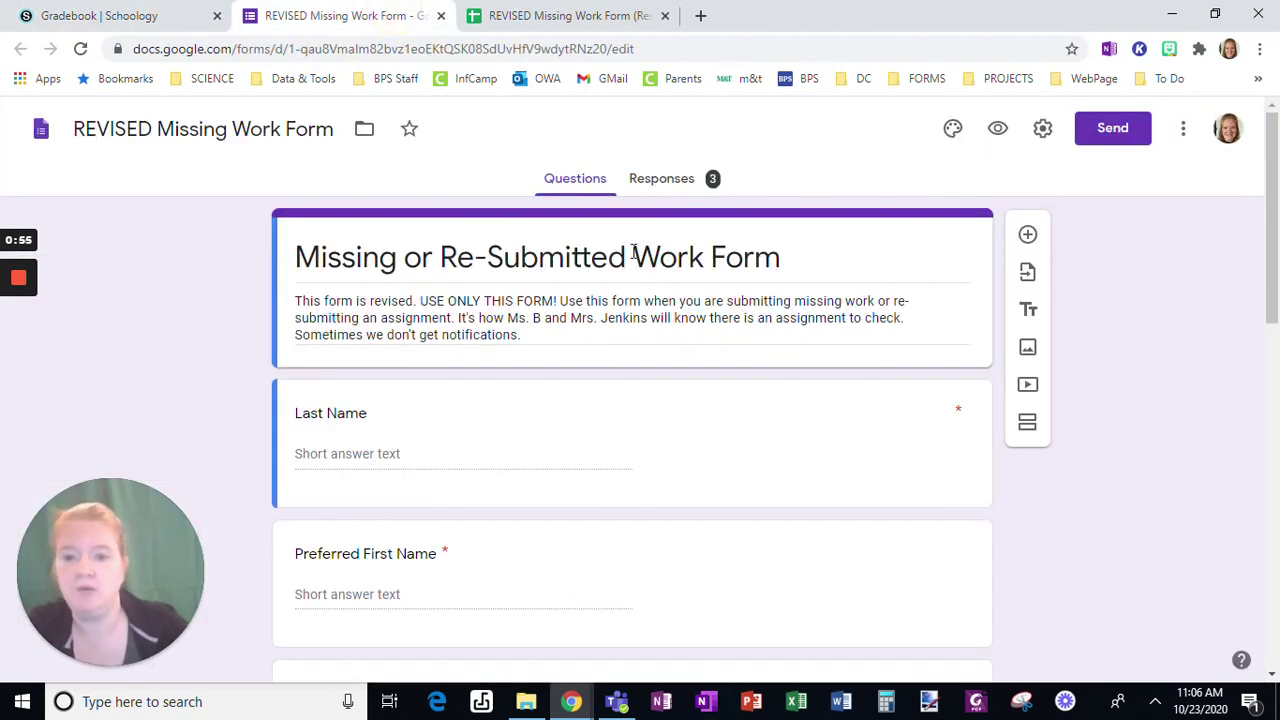
scroll(571, 386, "down", 2)
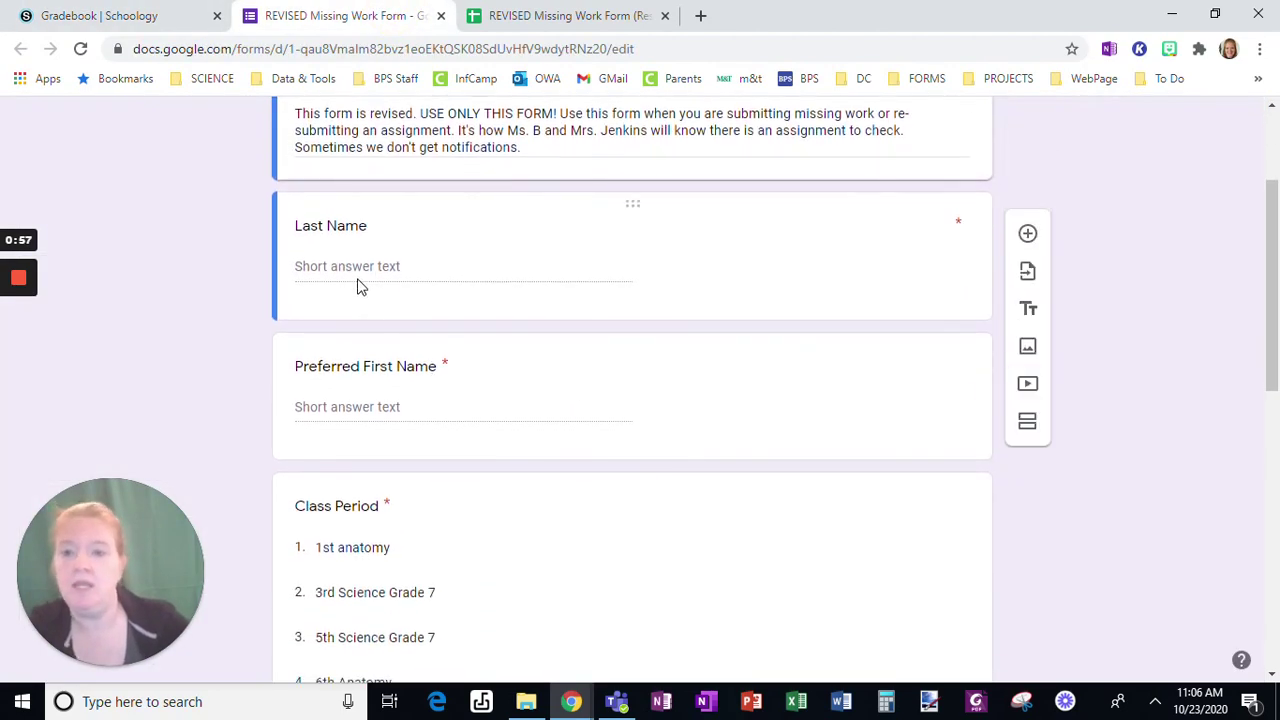
left_click(356, 264)
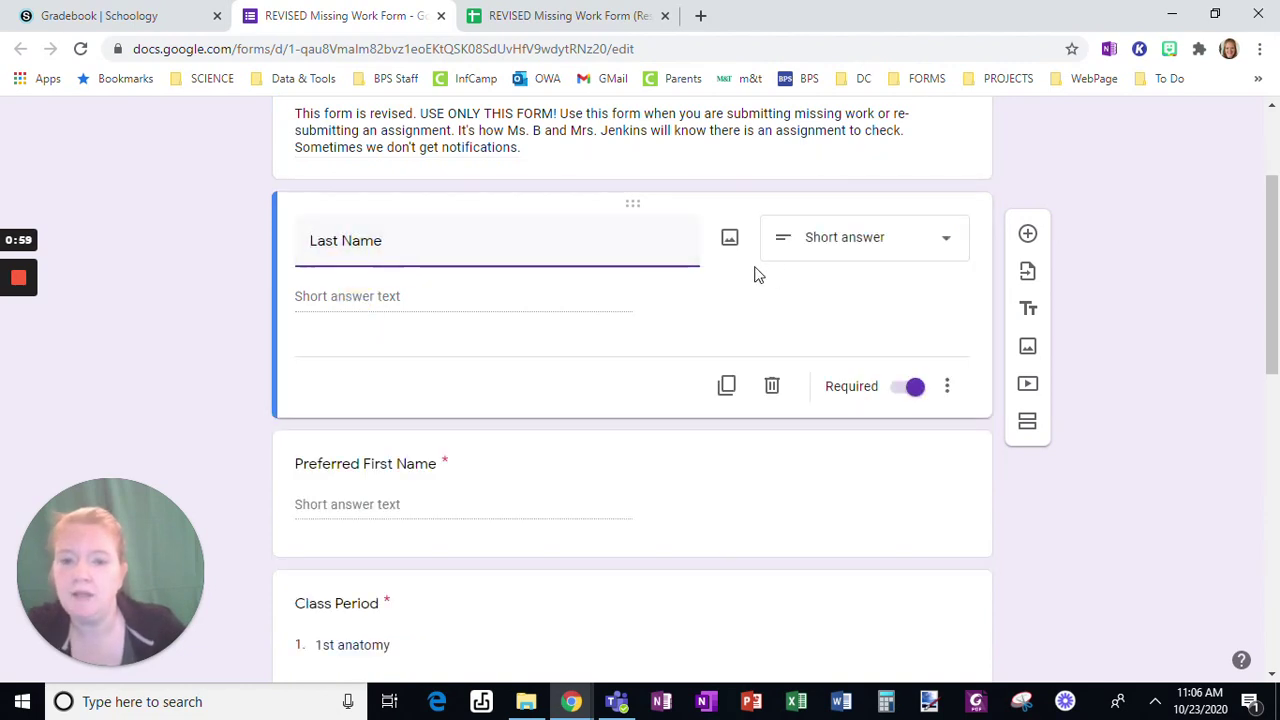
scroll(600, 420, "down", 1)
left_click(556, 417)
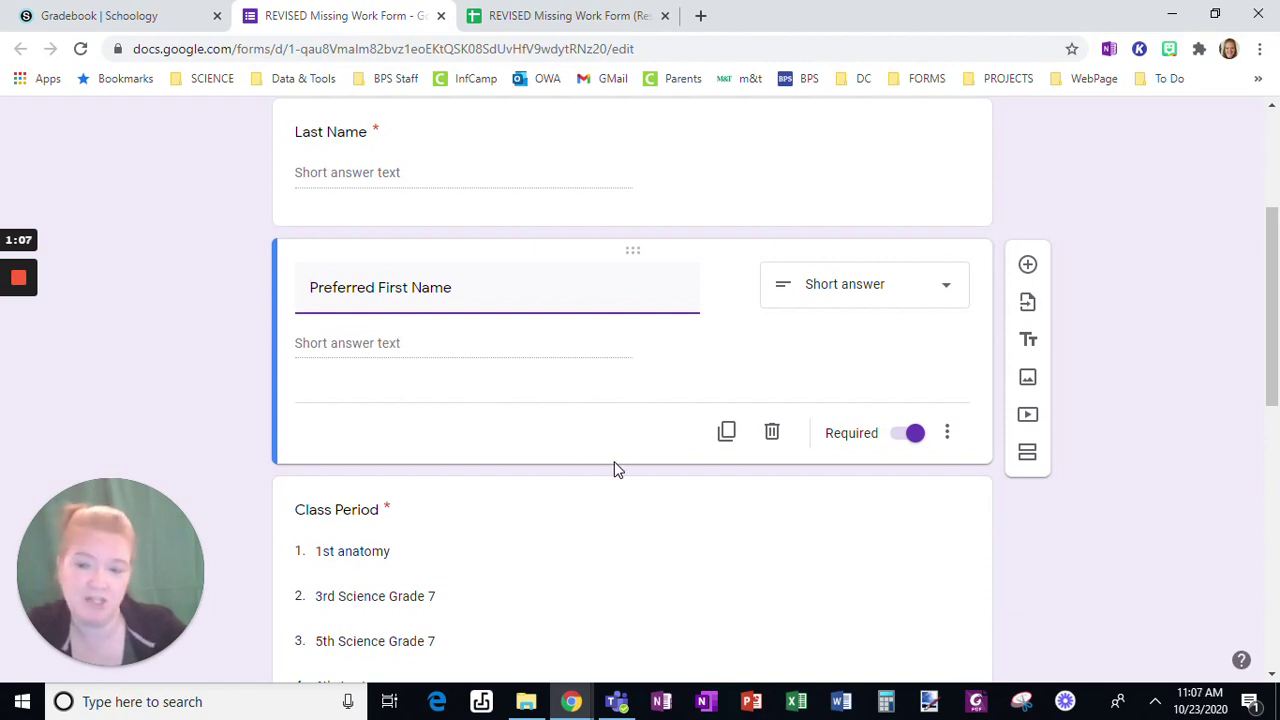
scroll(614, 468, "down", 4)
left_click(648, 318)
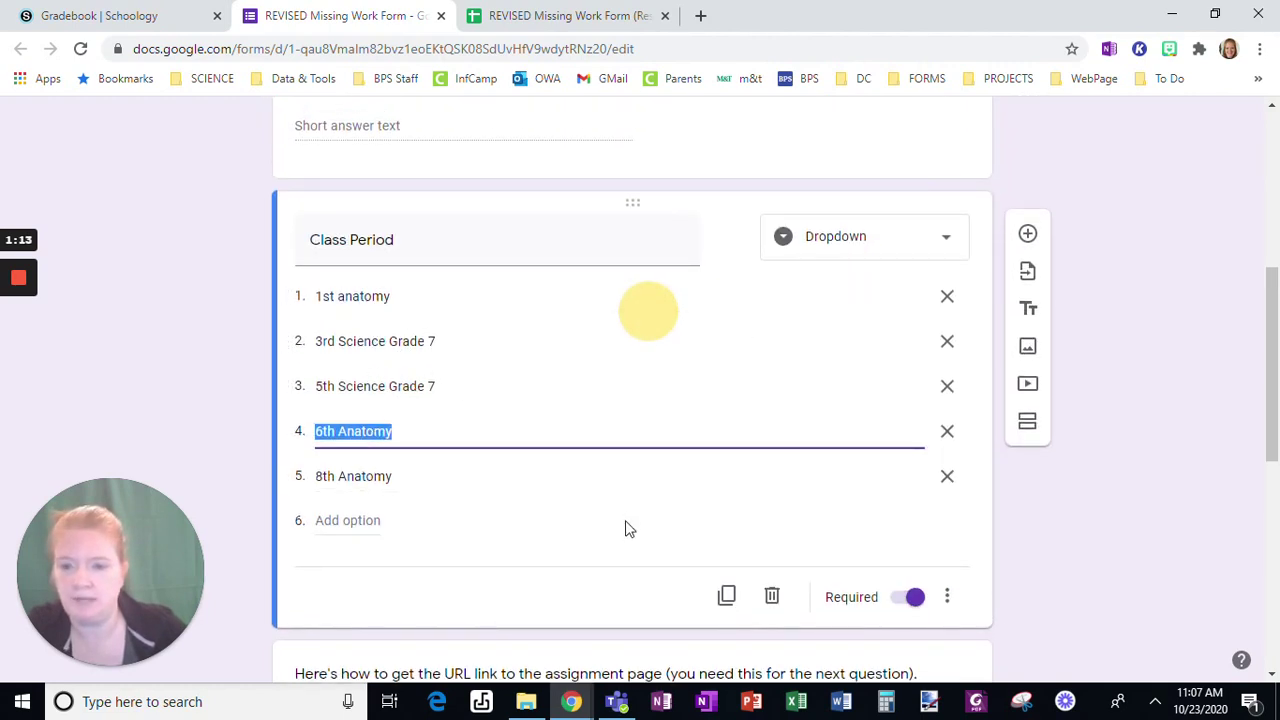
left_click(521, 567)
scroll(629, 491, "down", 3)
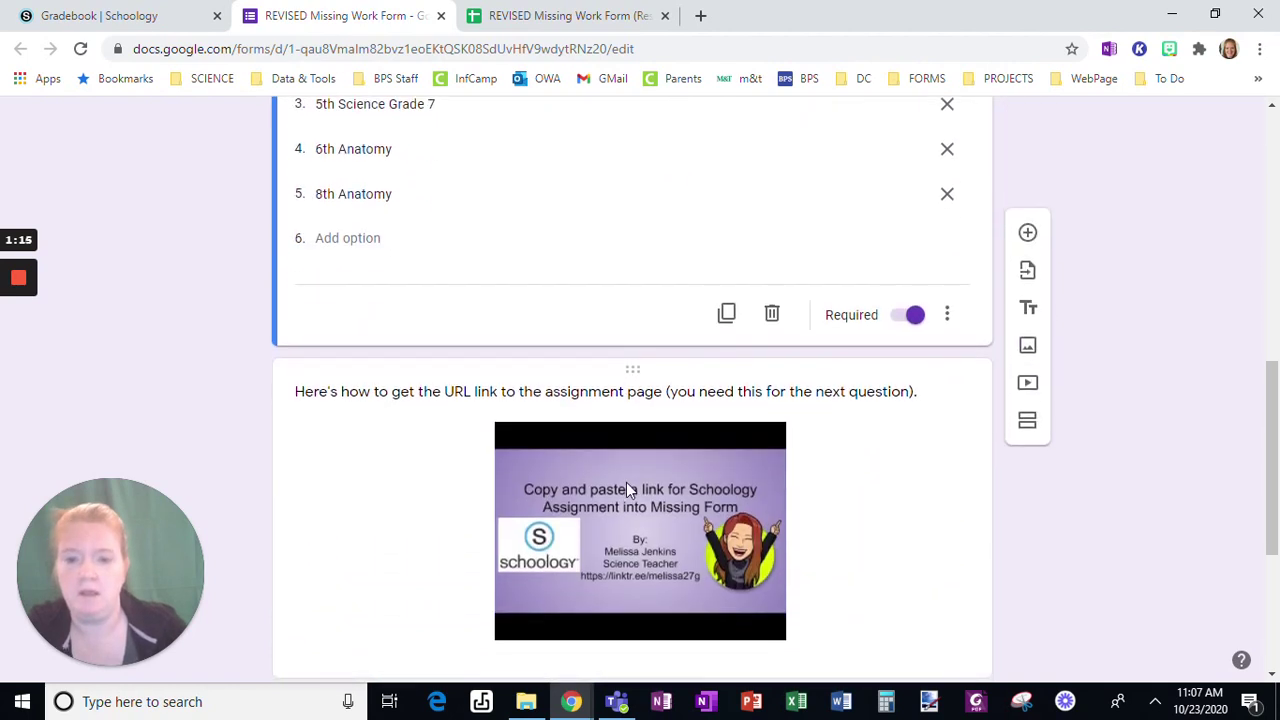
scroll(626, 482, "down", 3)
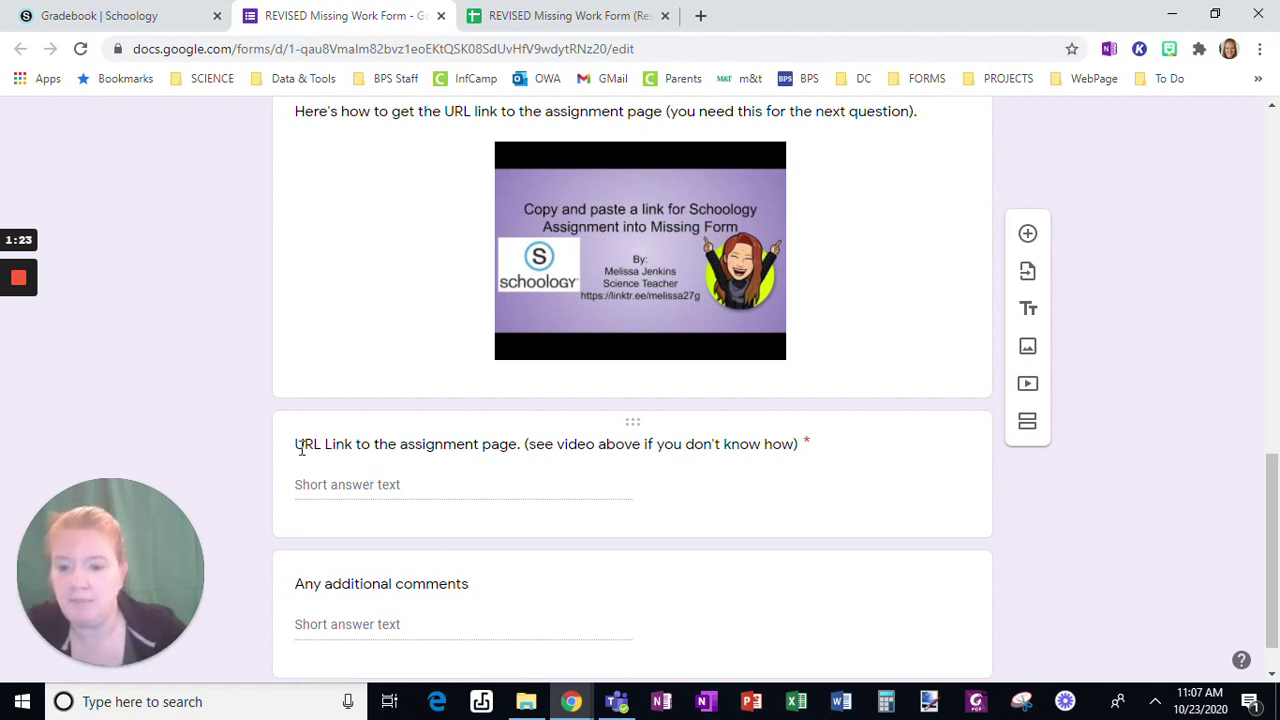
Step: Inspect the Text and URL response validation settings of the assignment page link question
left_click(361, 485)
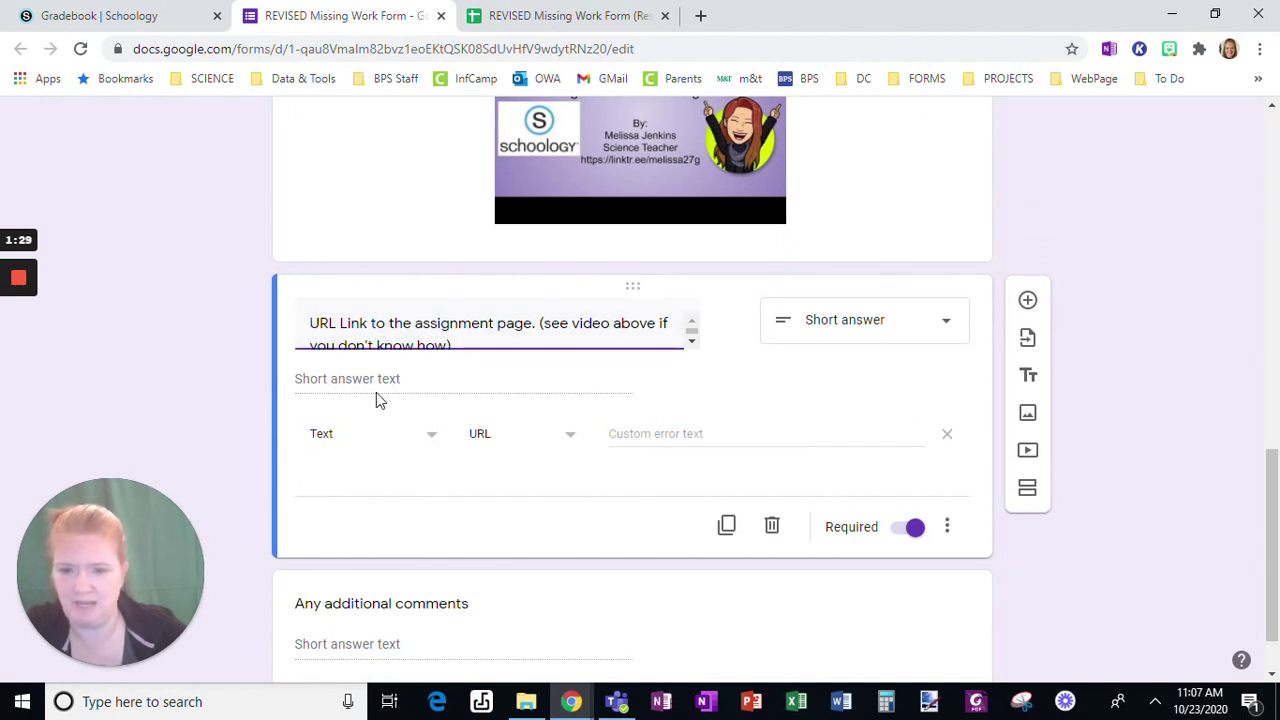
left_click(361, 447)
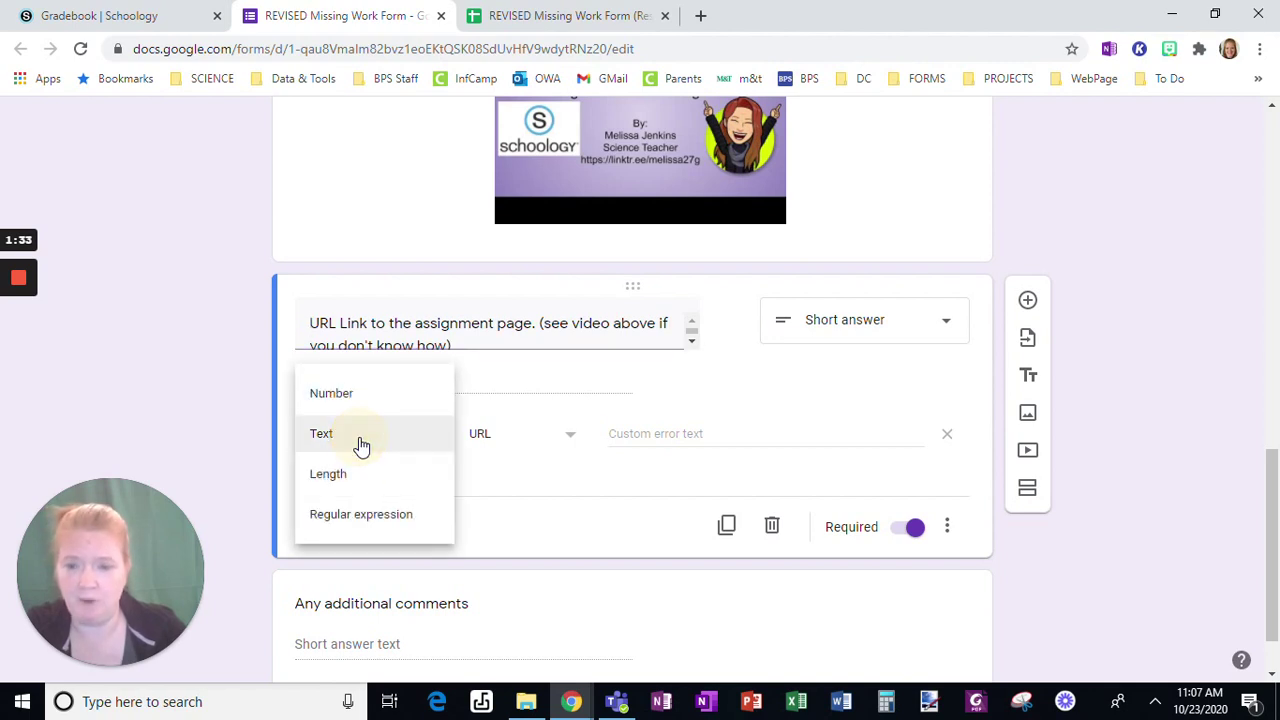
left_click(361, 447)
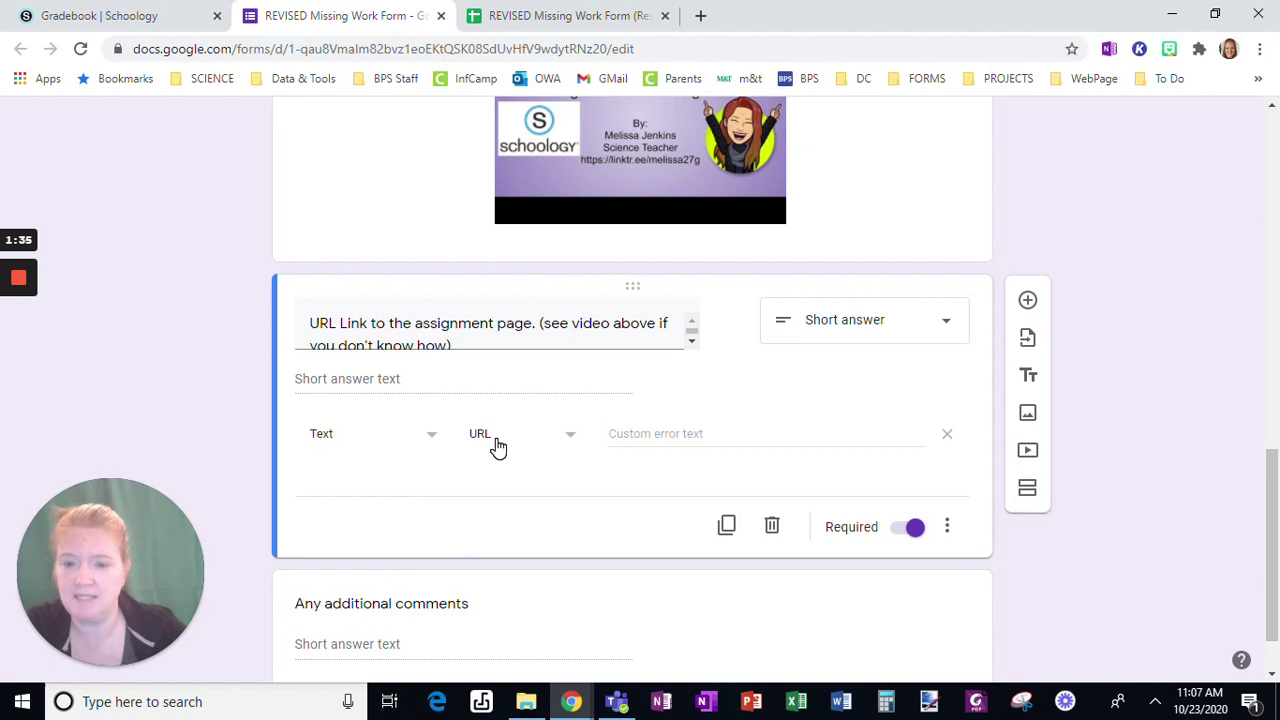
left_click(494, 445)
left_click(496, 440)
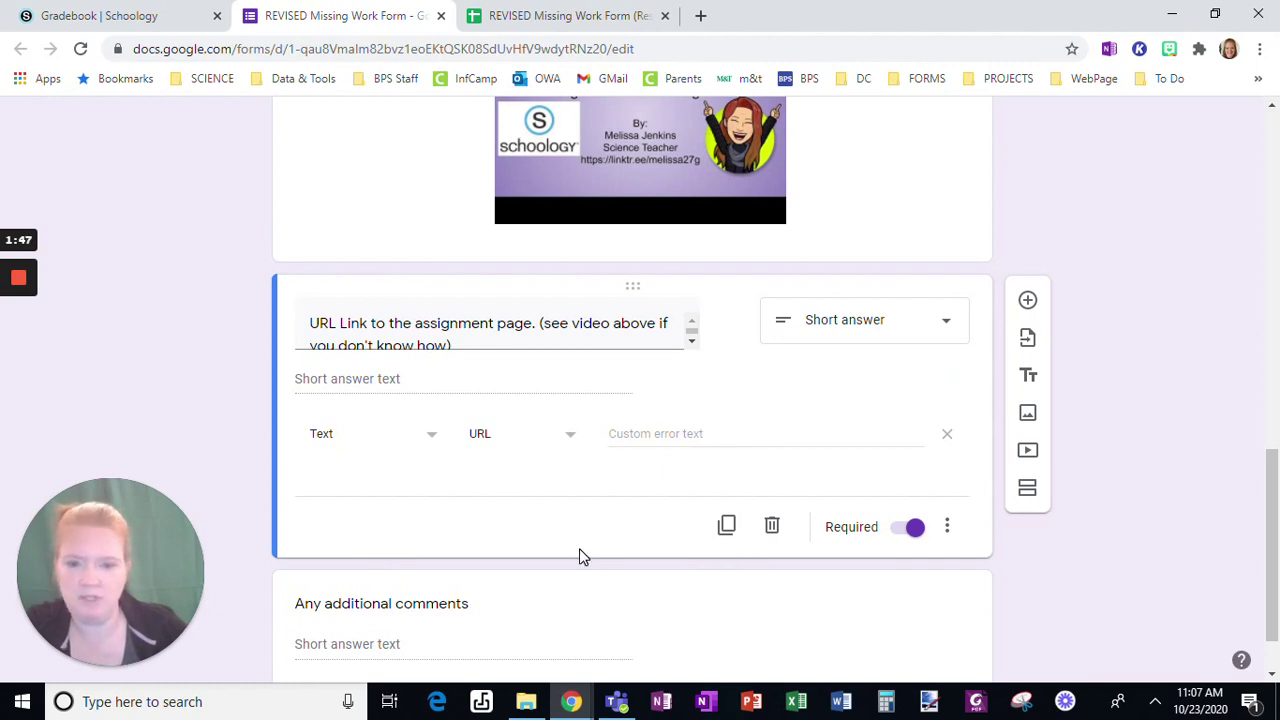
Step: Add a trial short-answer question titled "URL link to assignment" below the existing URL question and delete it again
left_click(1027, 301)
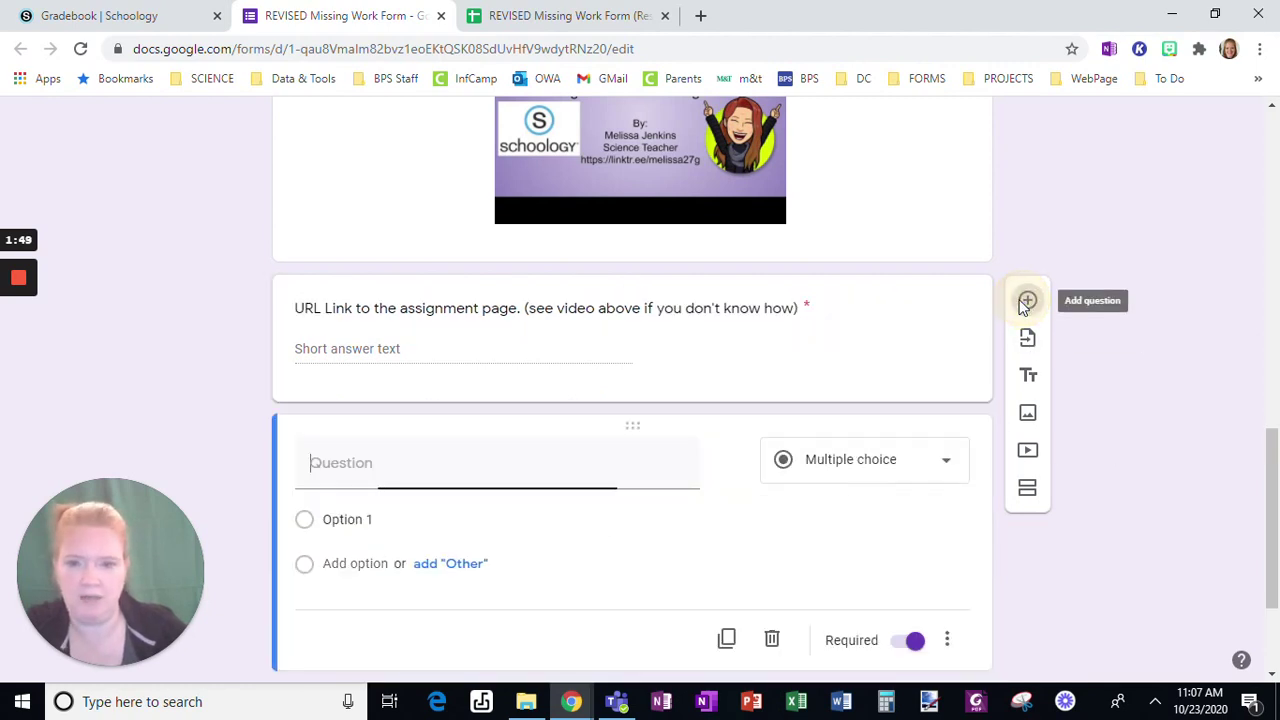
type("UR")
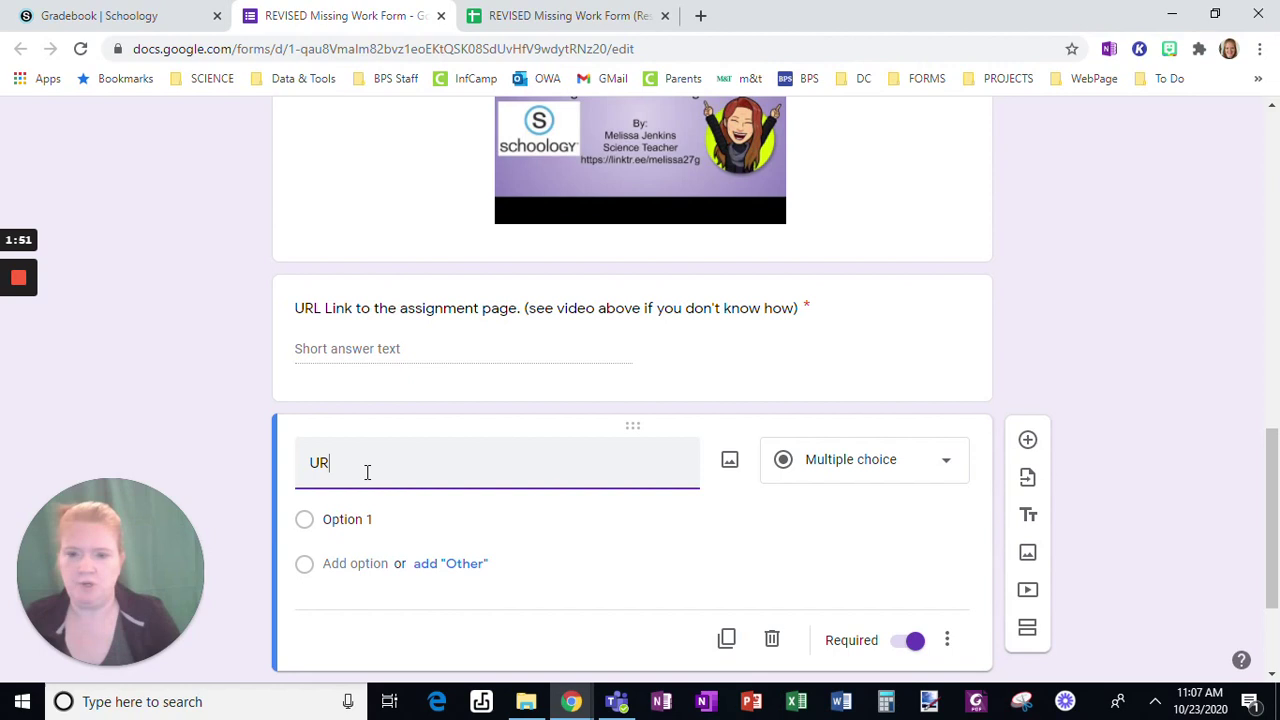
type("L link to a")
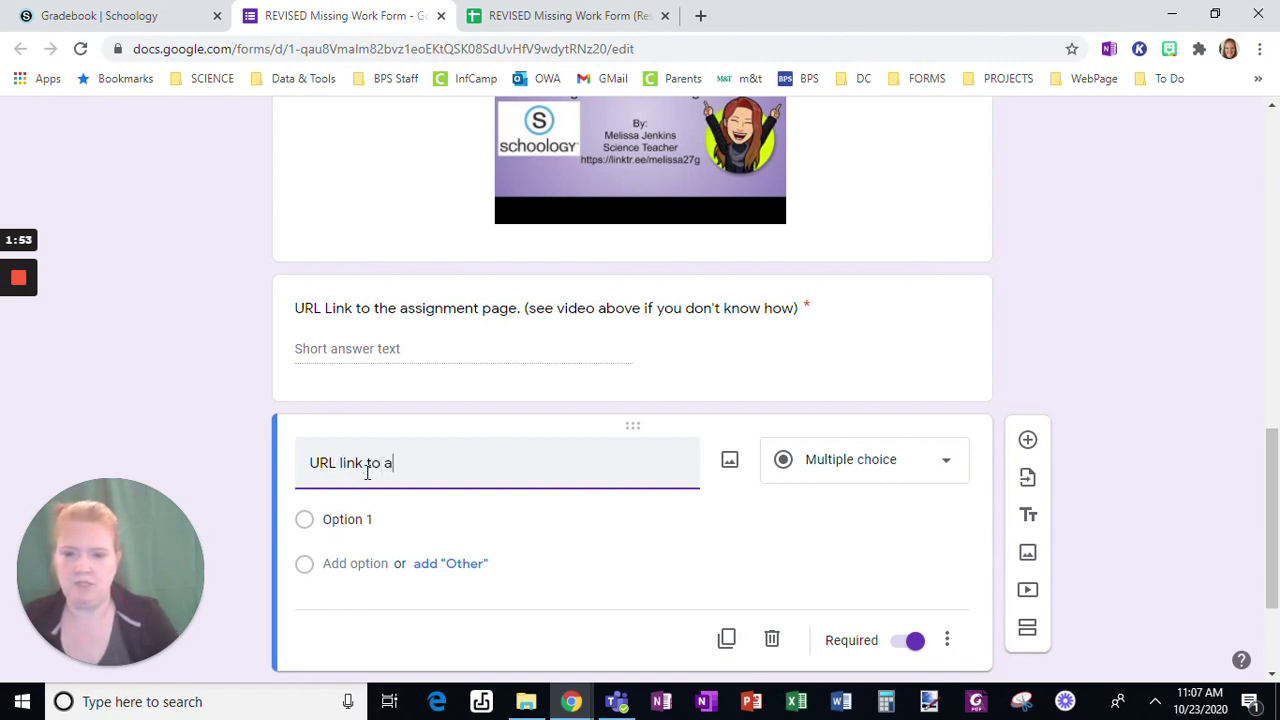
type("ssignment")
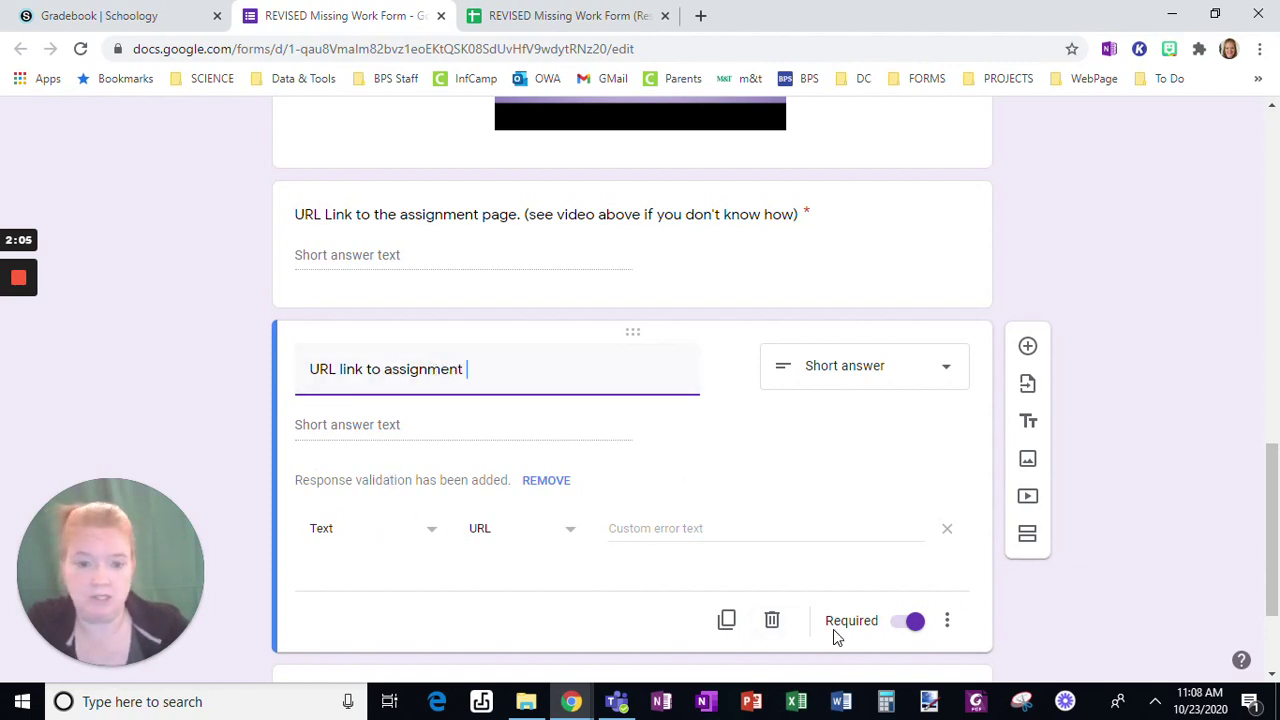
left_click(771, 620)
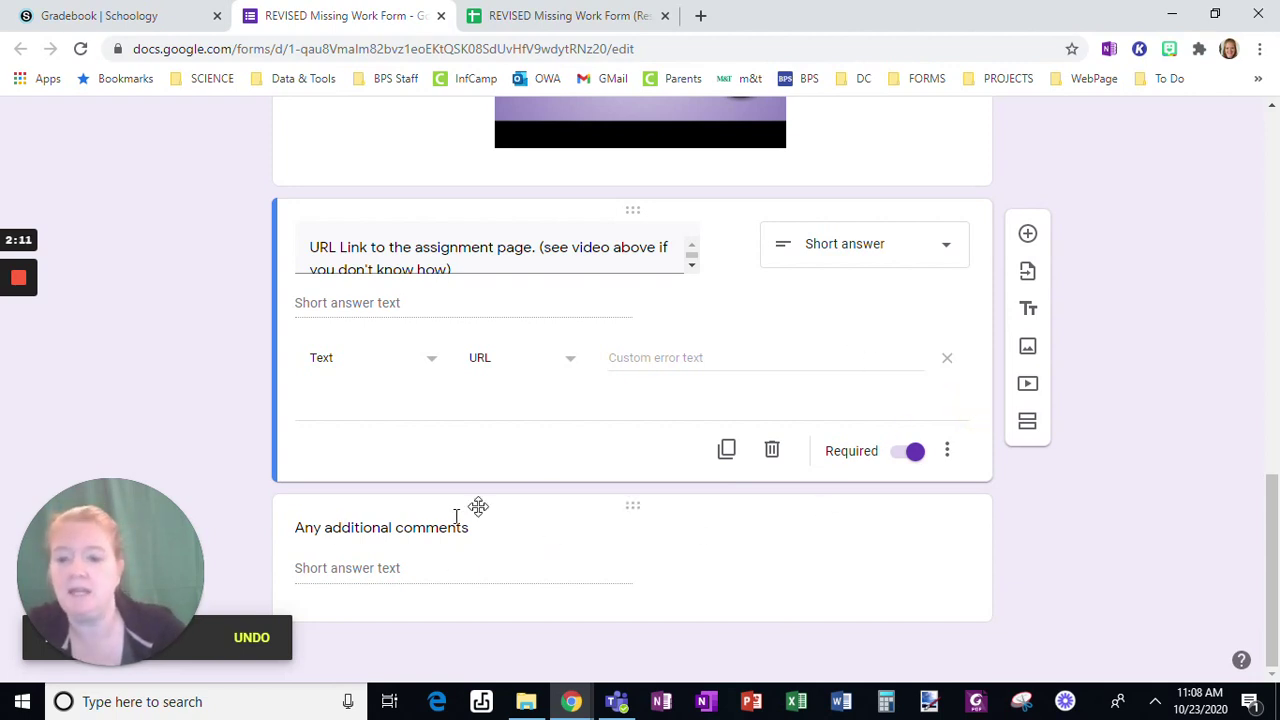
Step: Show the form's responses and switch to the linked REVISED Missing Work Form (Responses) spreadsheet
scroll(543, 500, "up", 2)
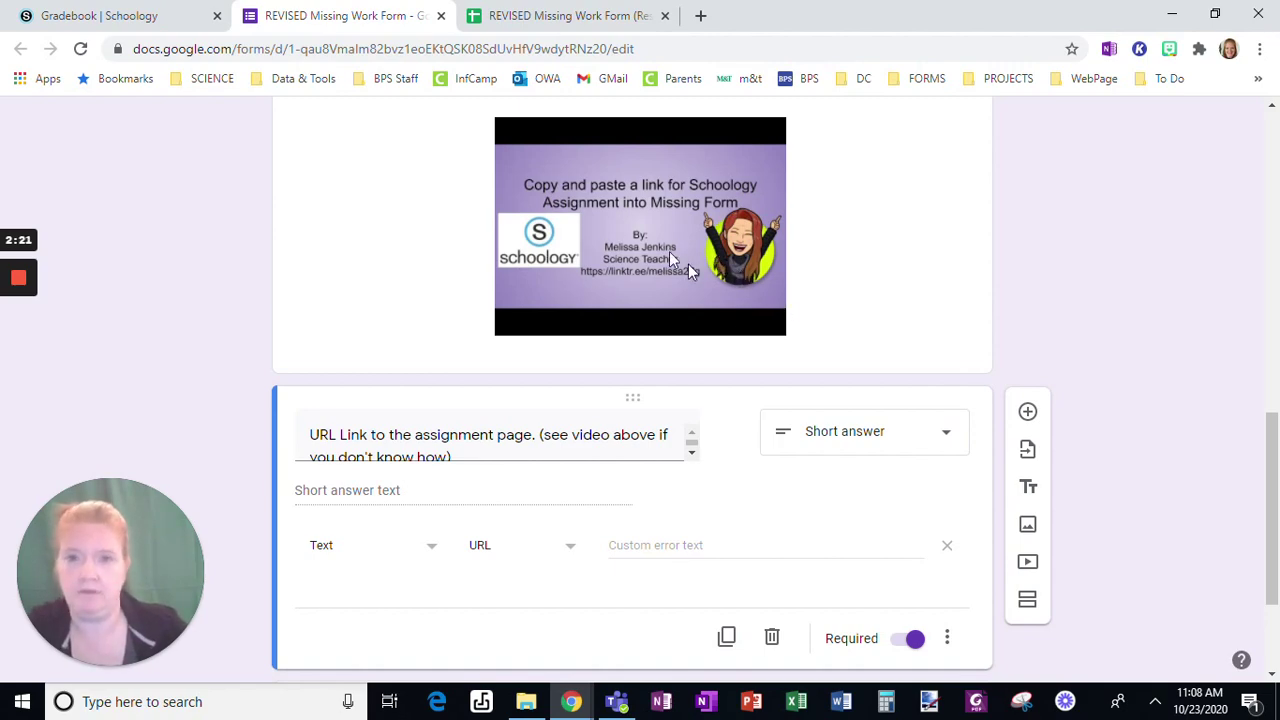
scroll(870, 270, "up", 15)
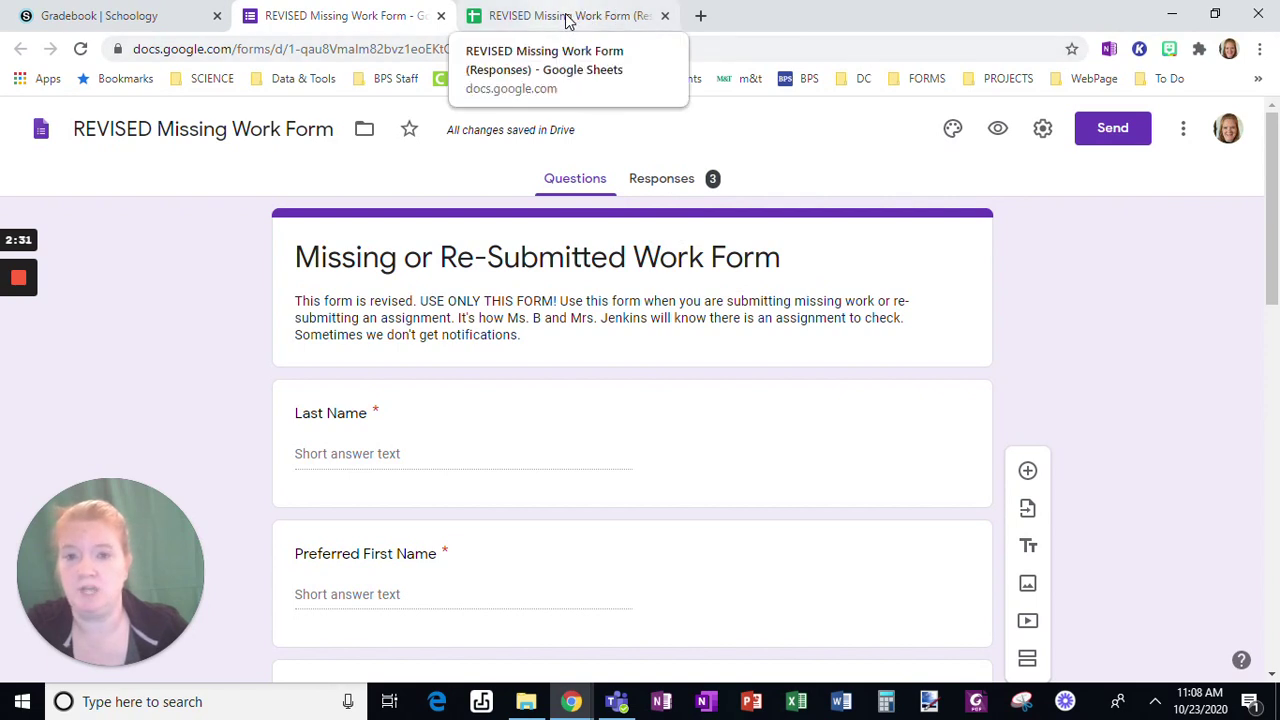
left_click(655, 184)
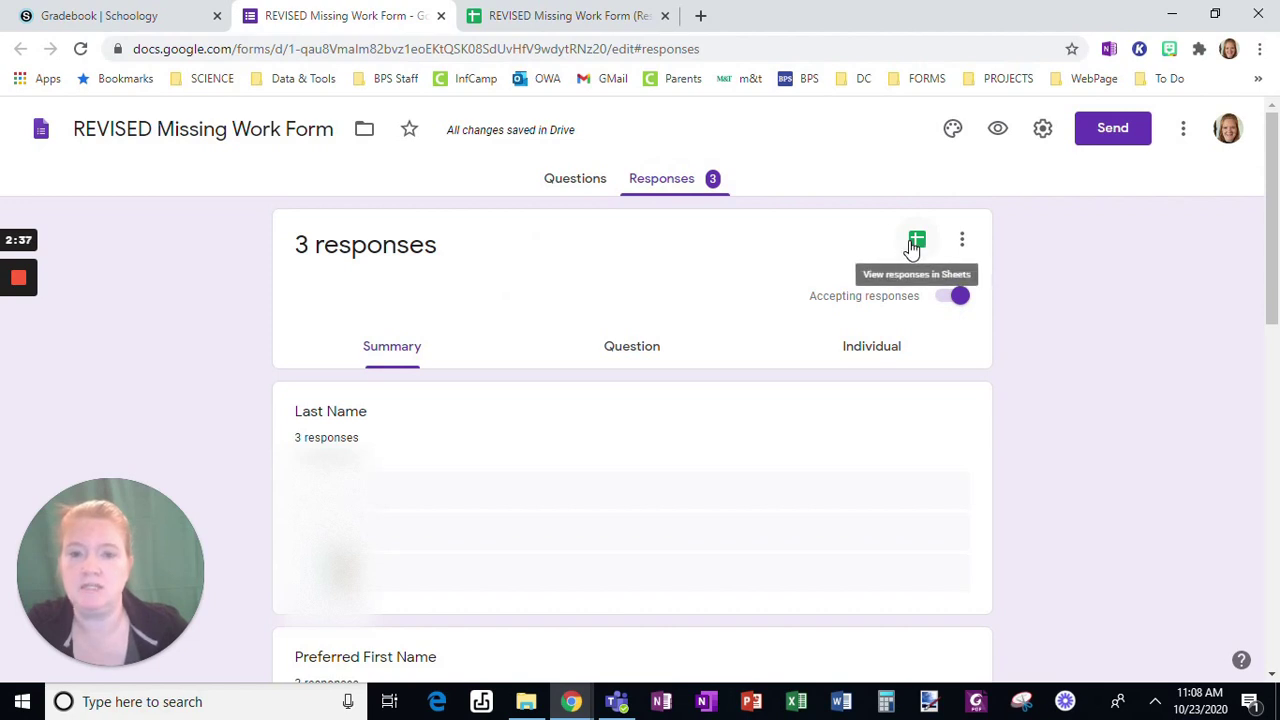
left_click(563, 18)
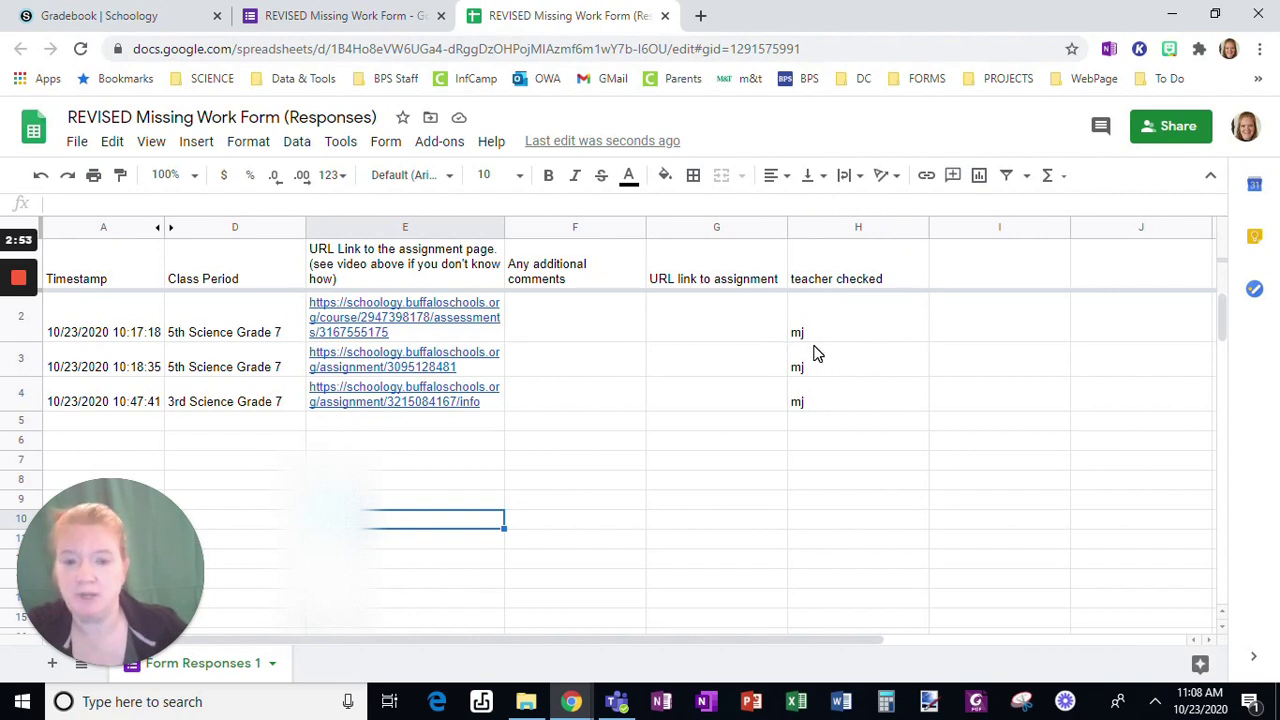
Step: Delete the "URL link to assignment" column G from the responses sheet
left_click(690, 228)
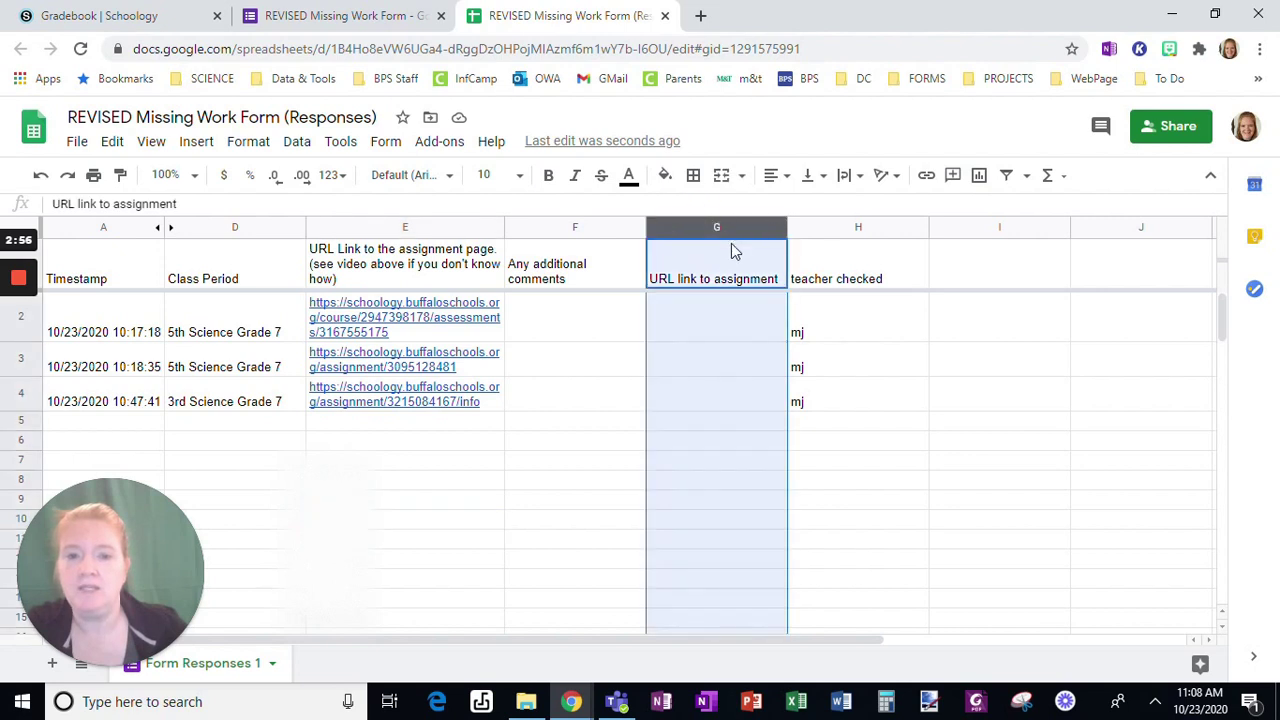
right_click(680, 228)
left_click(772, 366)
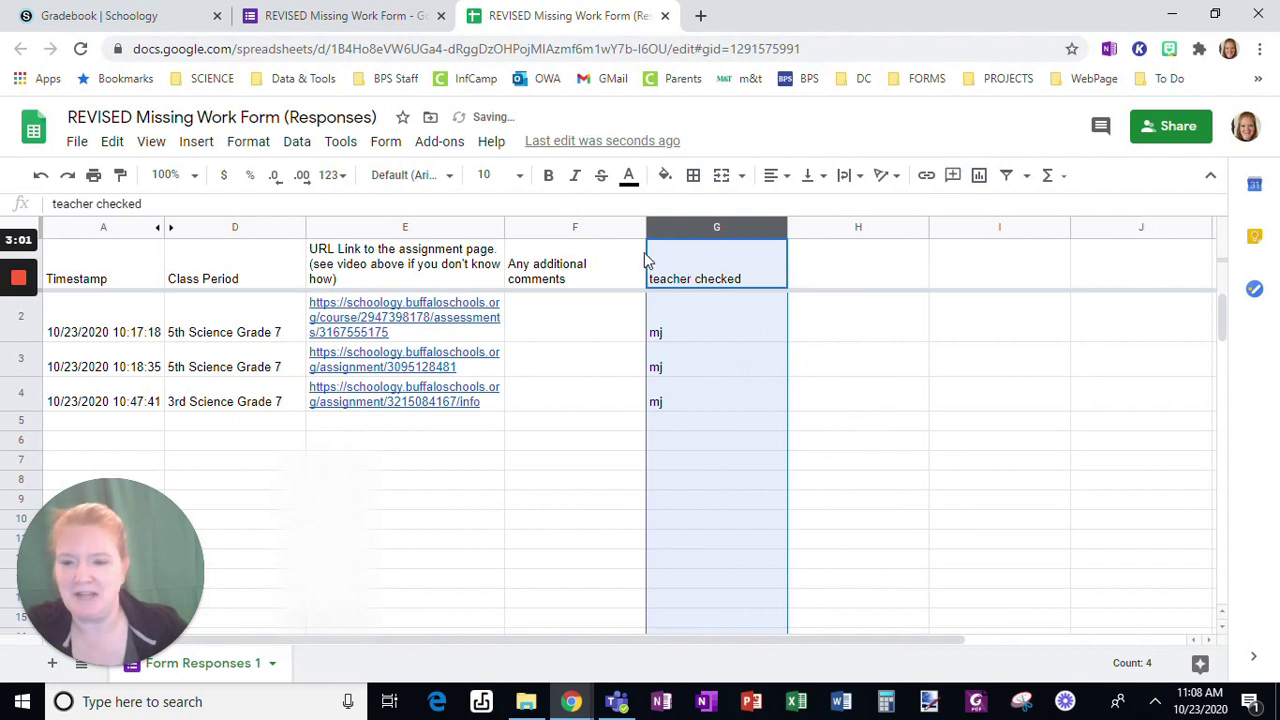
Step: Go through the teacher checked entries for the three form responses
left_click(729, 337)
left_click(716, 368)
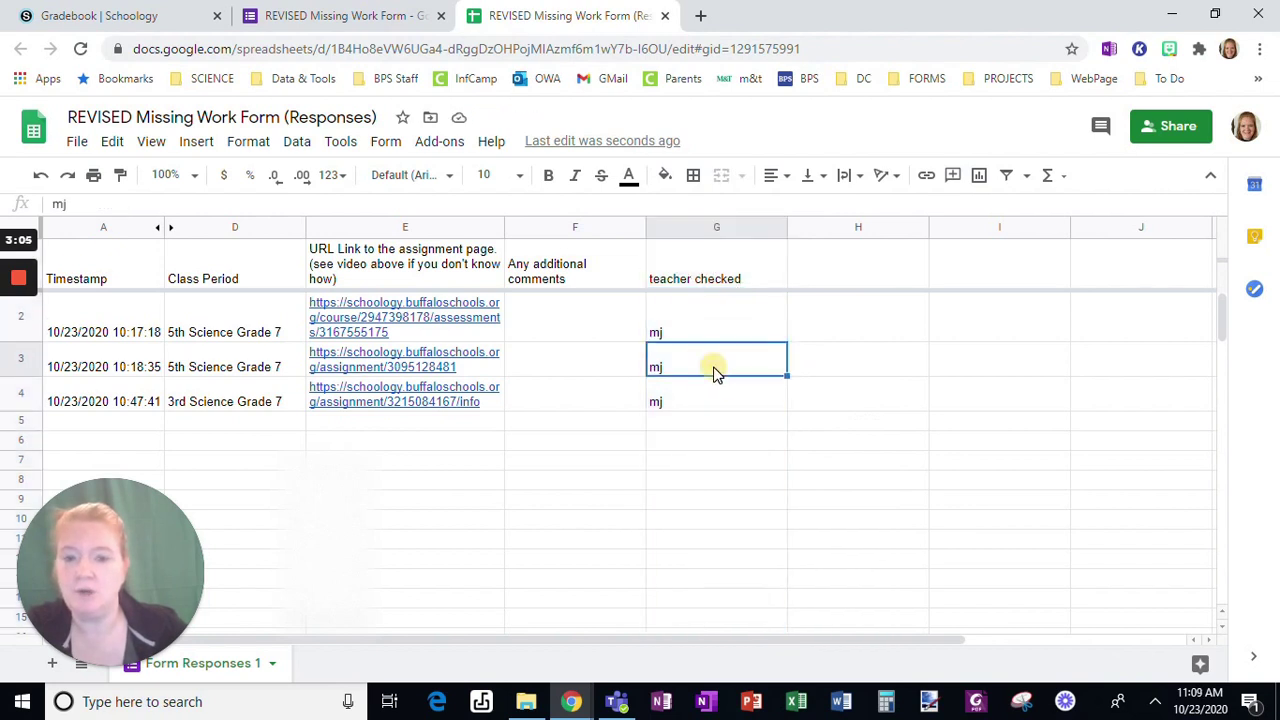
left_click(708, 396)
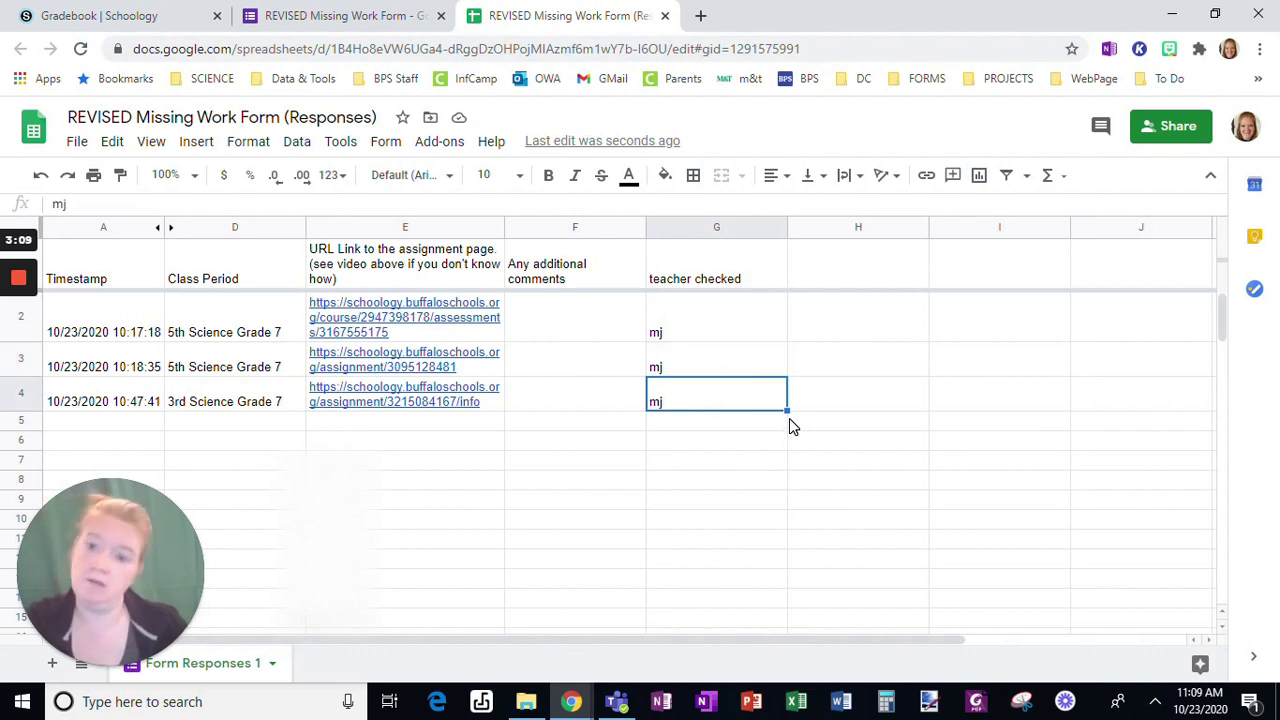
Step: Open the Schoology assignment link submitted in row 2 to view its grading page, and return to the responses spreadsheet
mouse_move(345, 322)
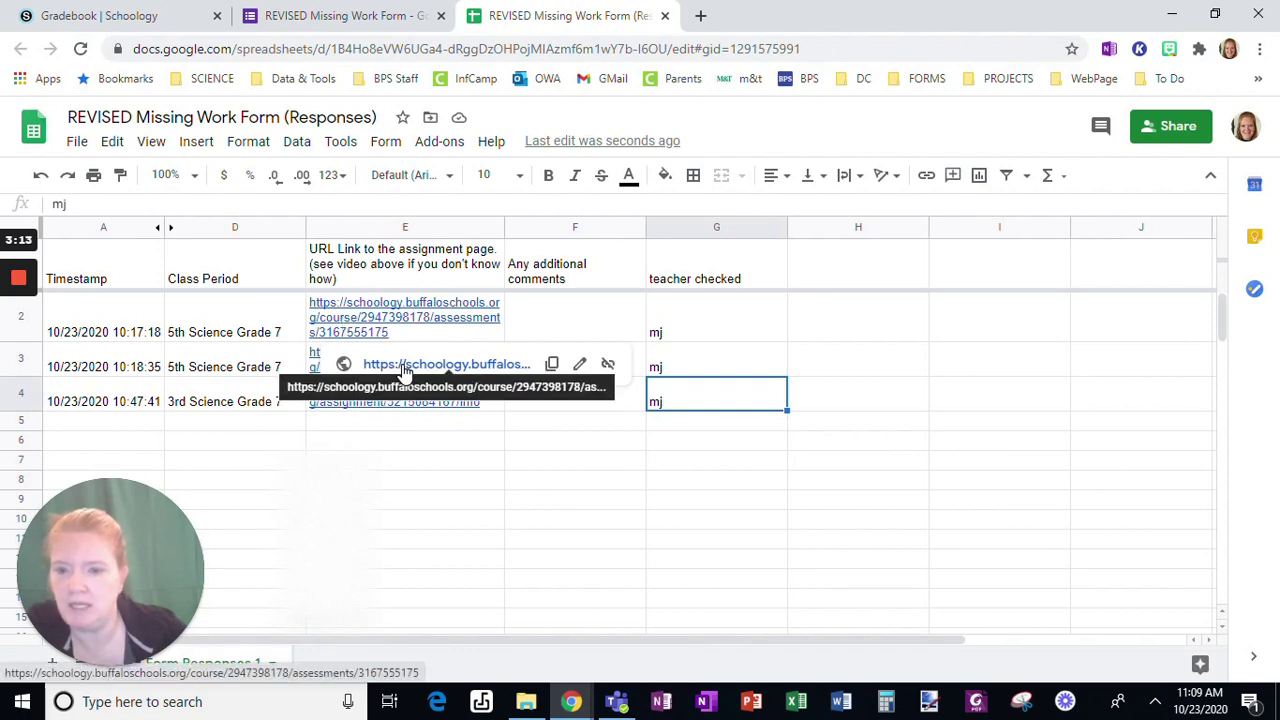
left_click(405, 366)
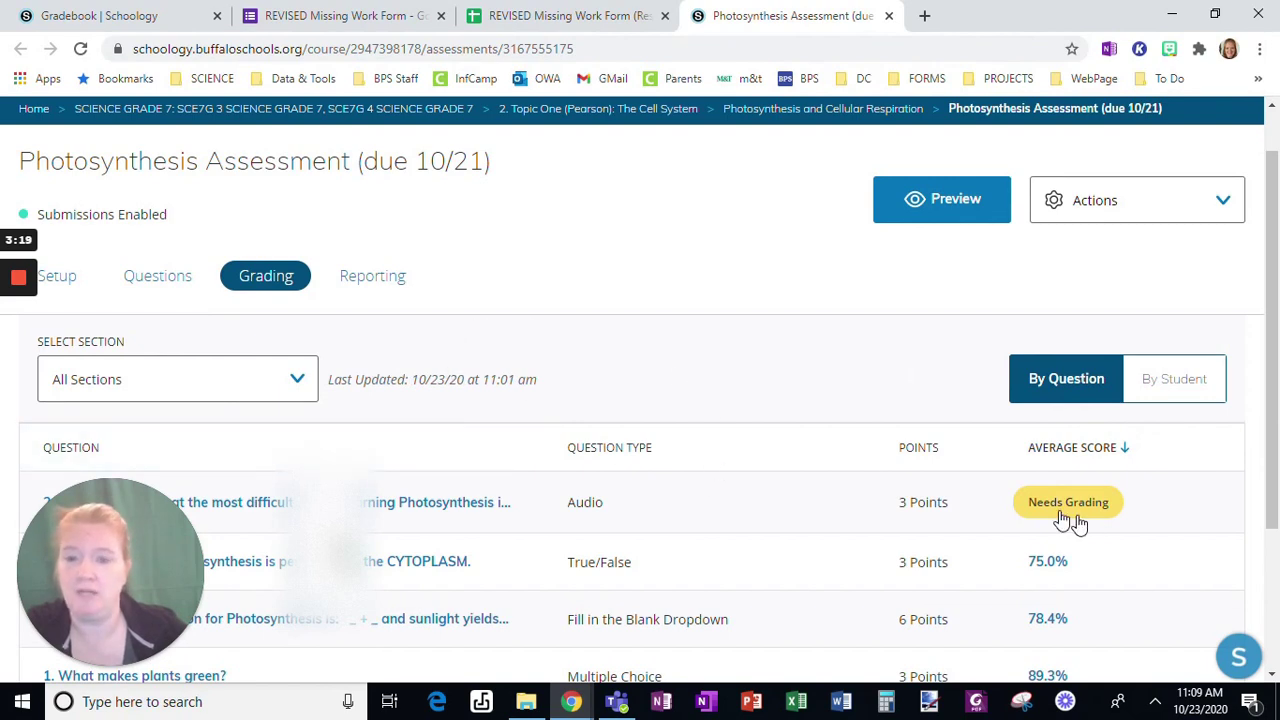
left_click(516, 22)
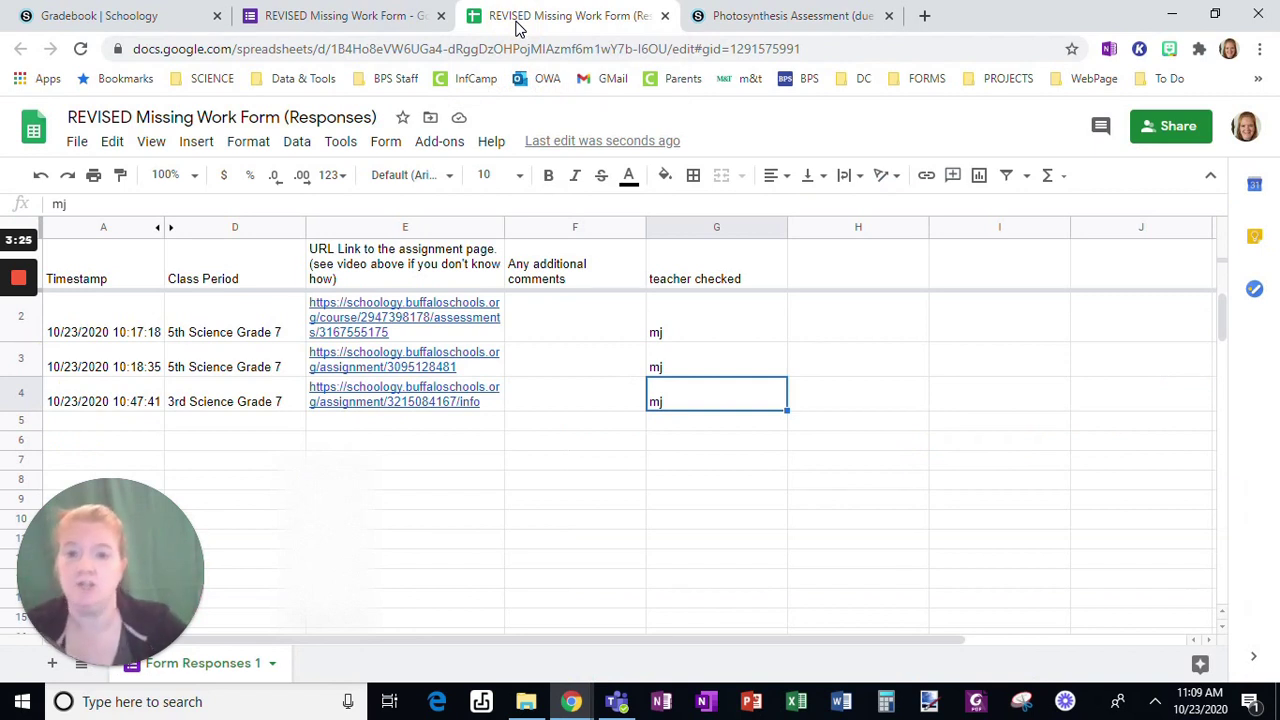
Step: Look at the Schoology gradebook and switch to the questions of the REVISED Missing Work Form
left_click(148, 16)
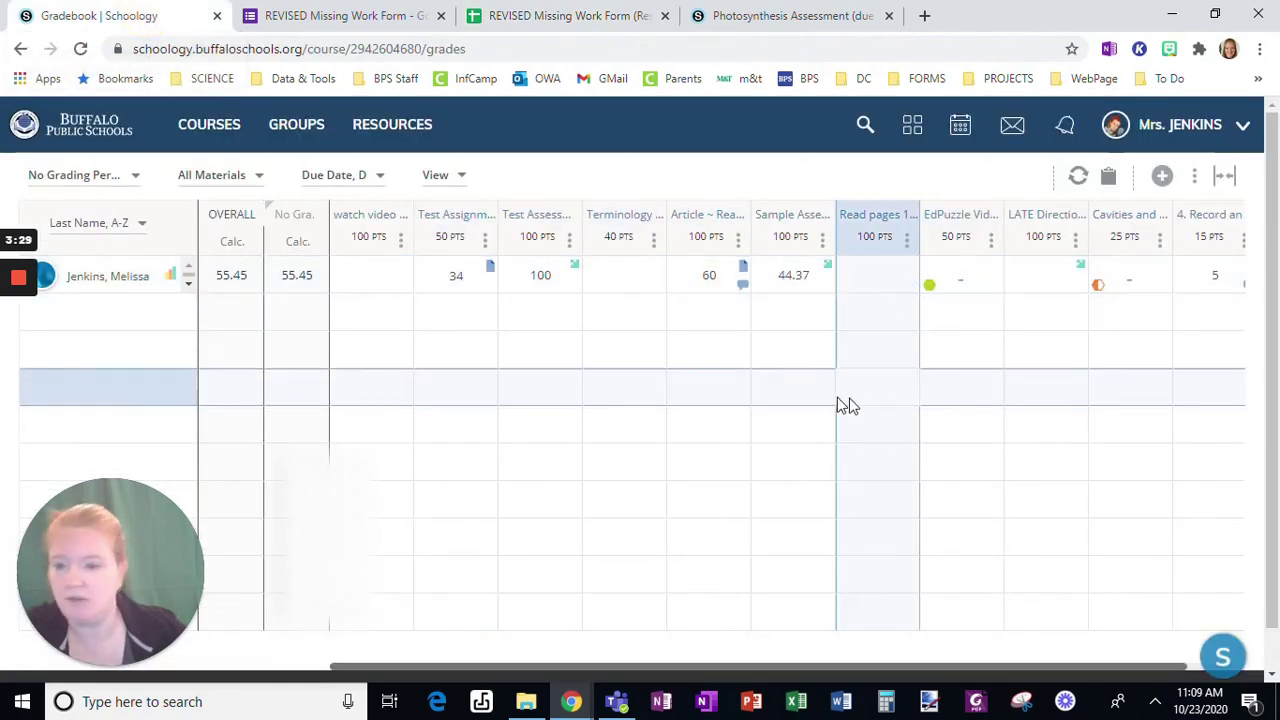
left_click(358, 17)
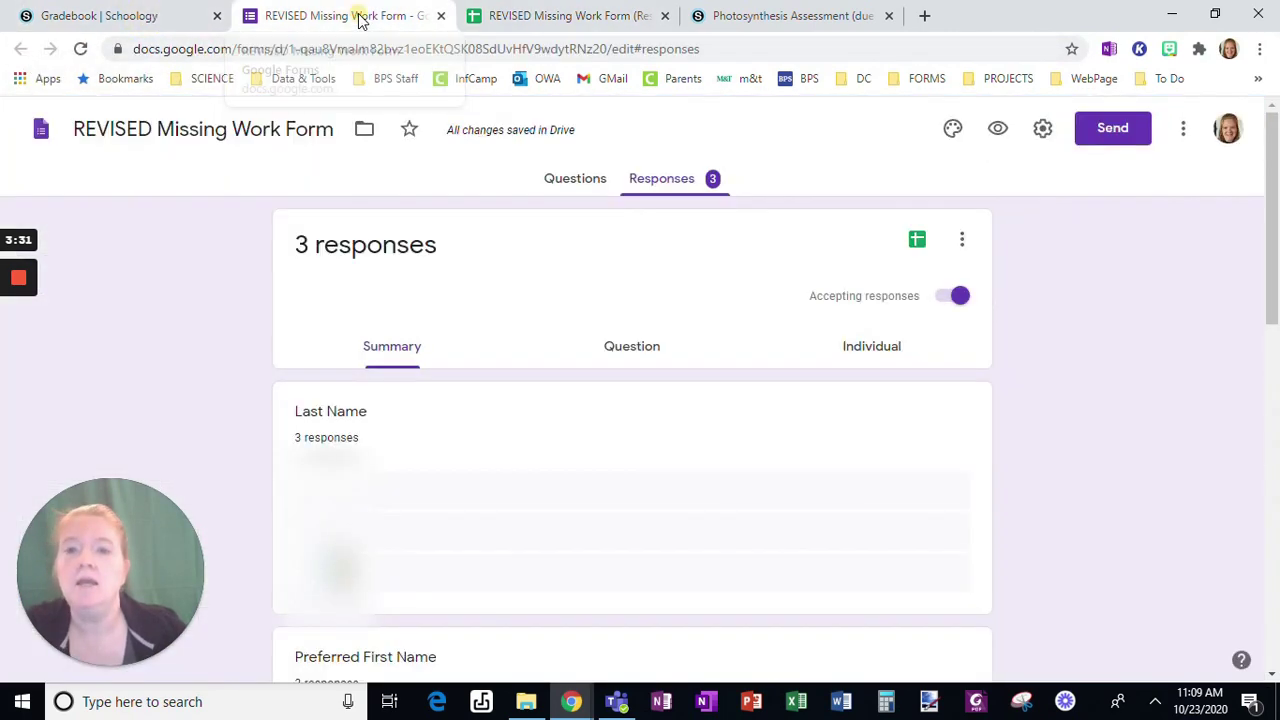
left_click(553, 183)
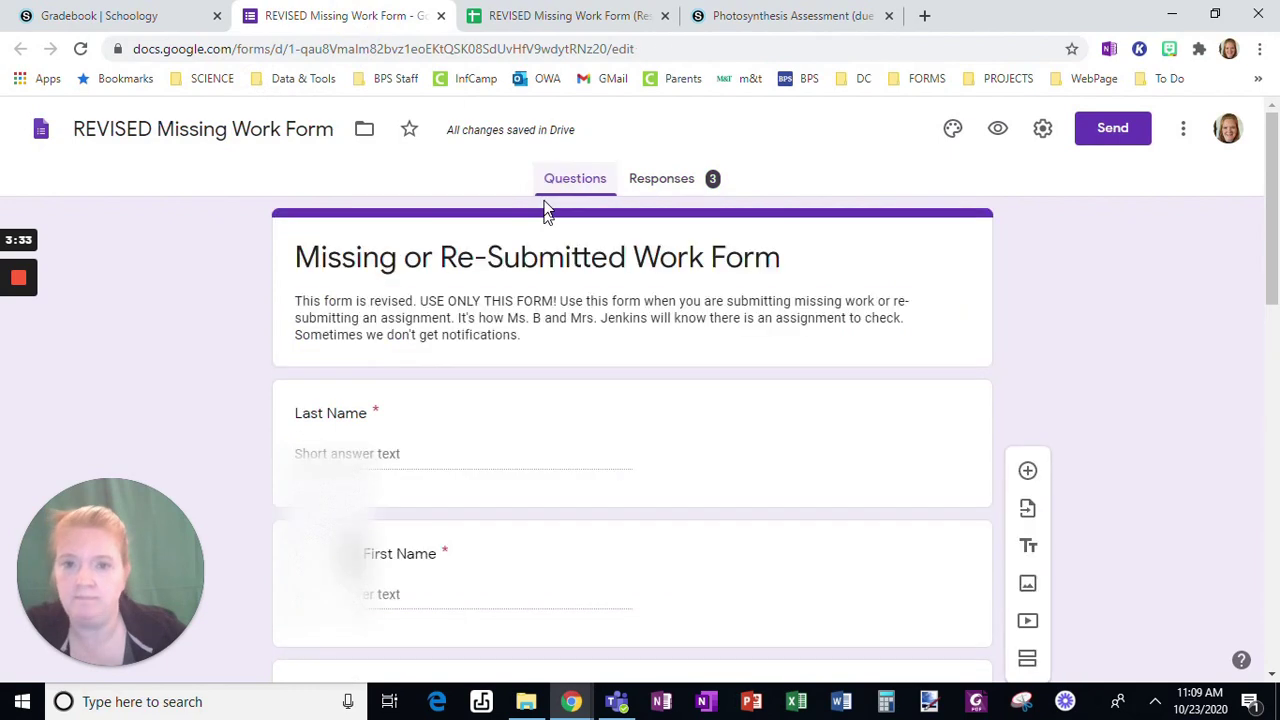
Step: Revisit the submitted assignment URLs in the responses spreadsheet and switch to the Photosynthesis Assessment grading page in Schoology
left_click(563, 17)
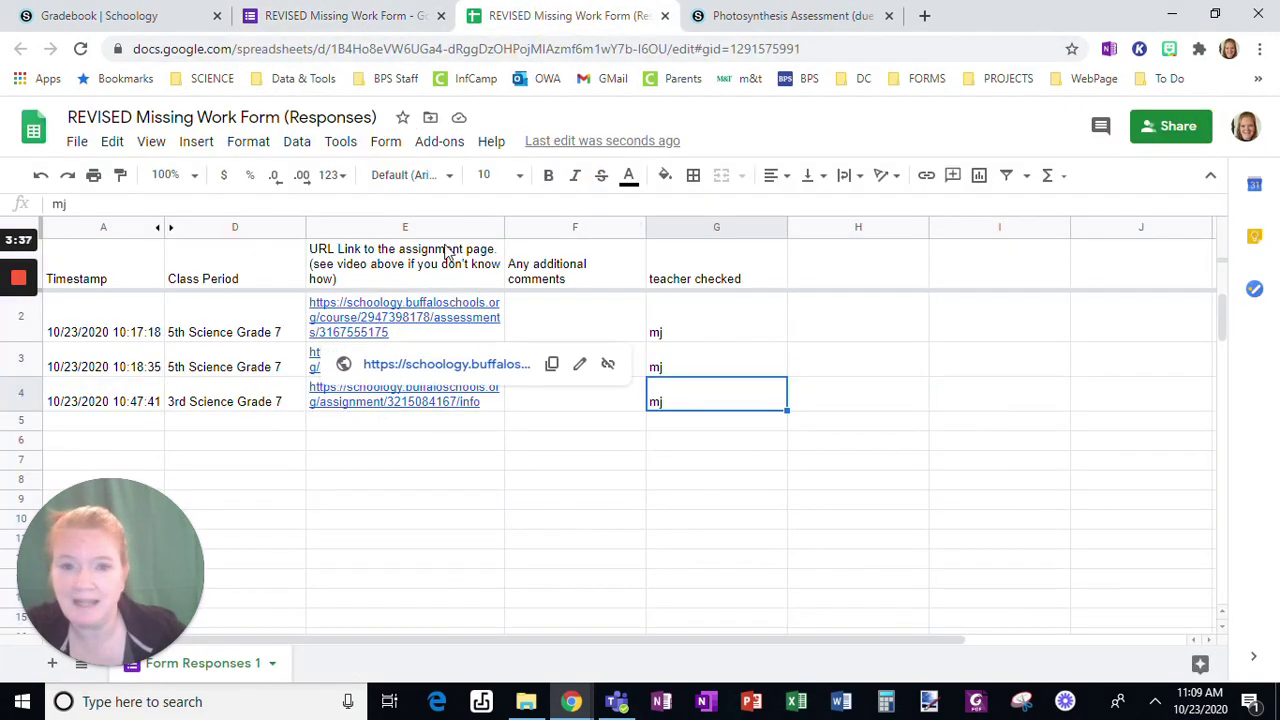
left_click(706, 16)
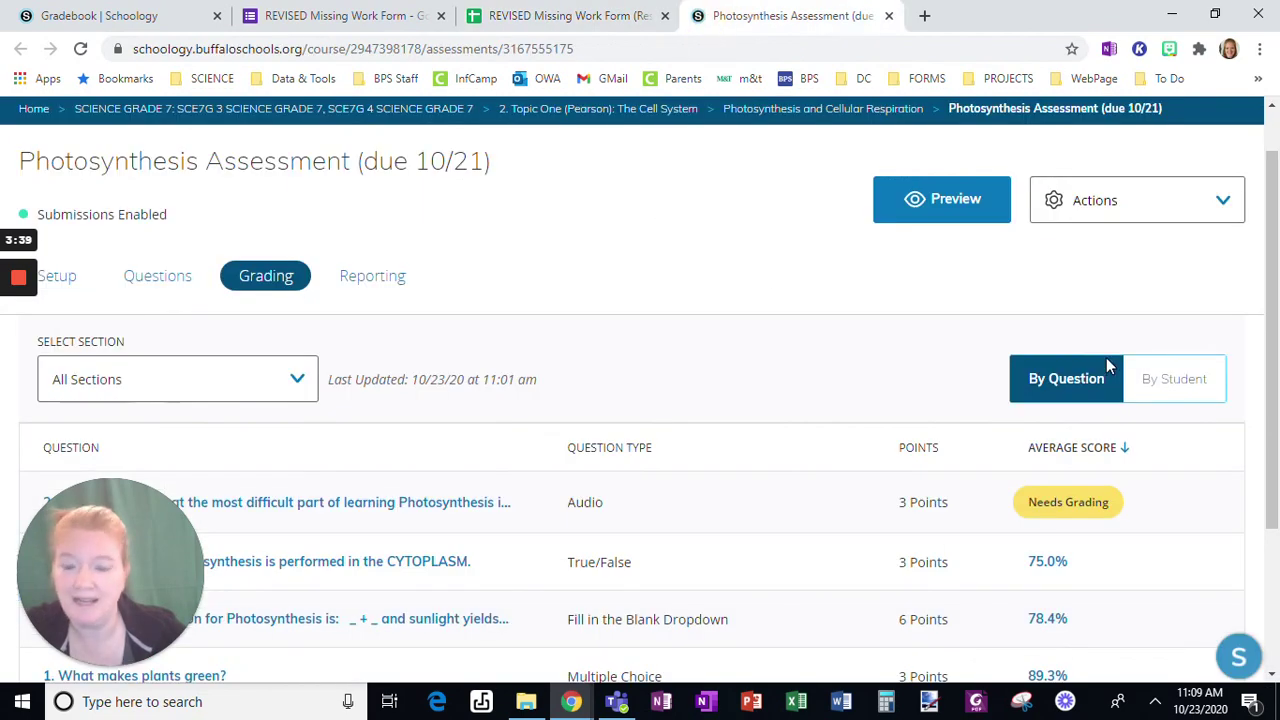